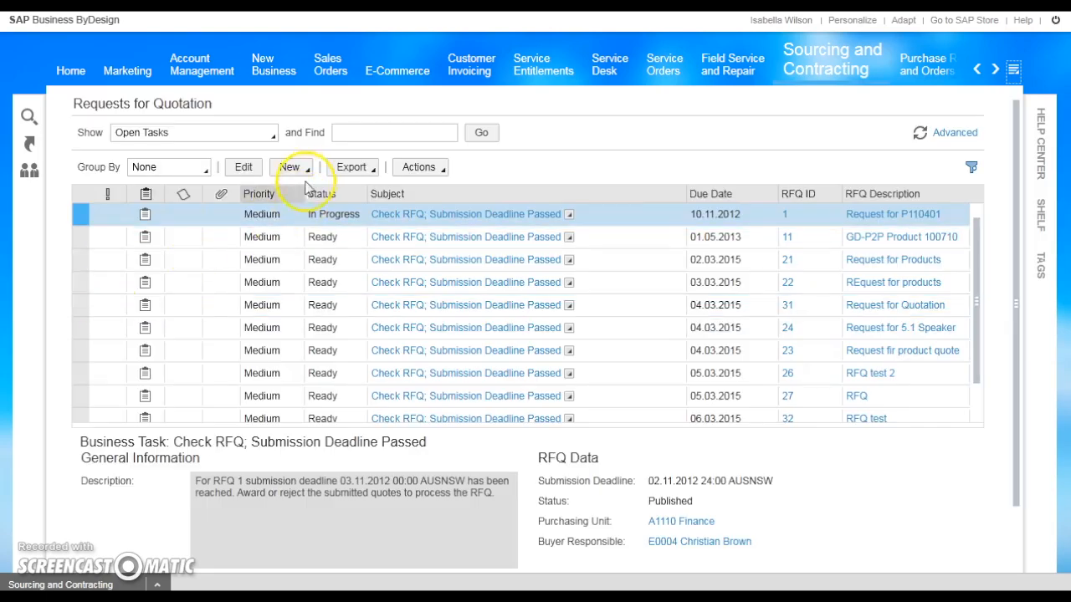
# Create a new RFQ and enter "Request for Price" as its description.
pyautogui.click(291, 167)
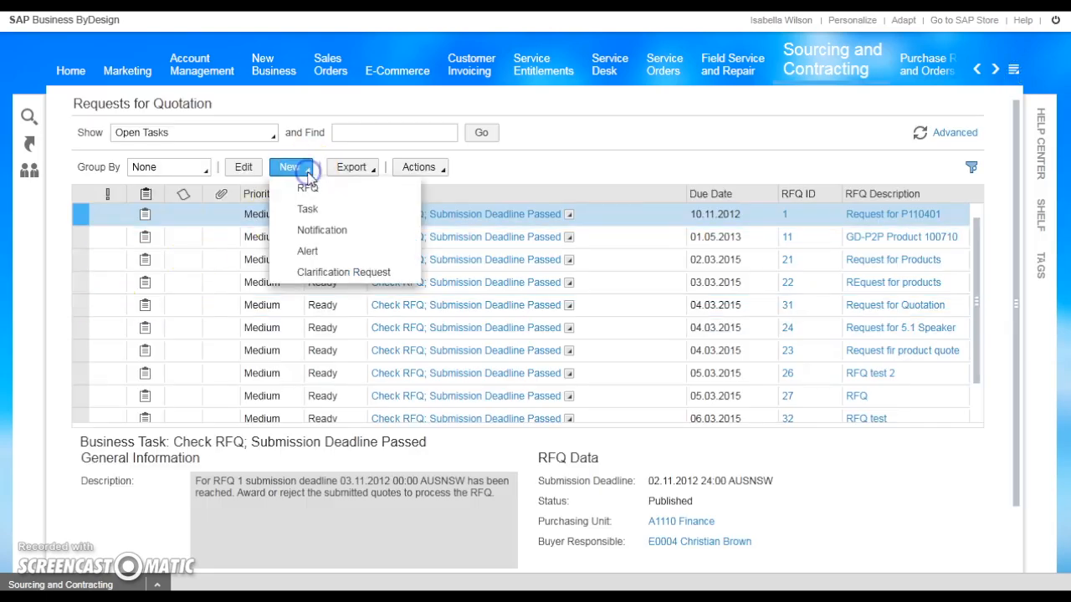
pyautogui.click(307, 183)
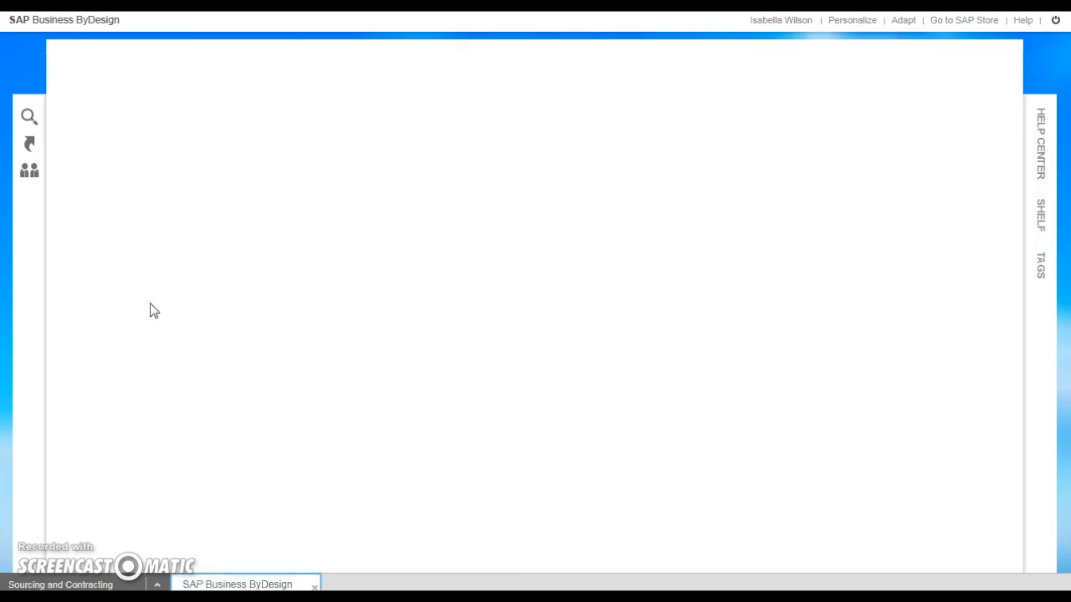
pyautogui.click(214, 235)
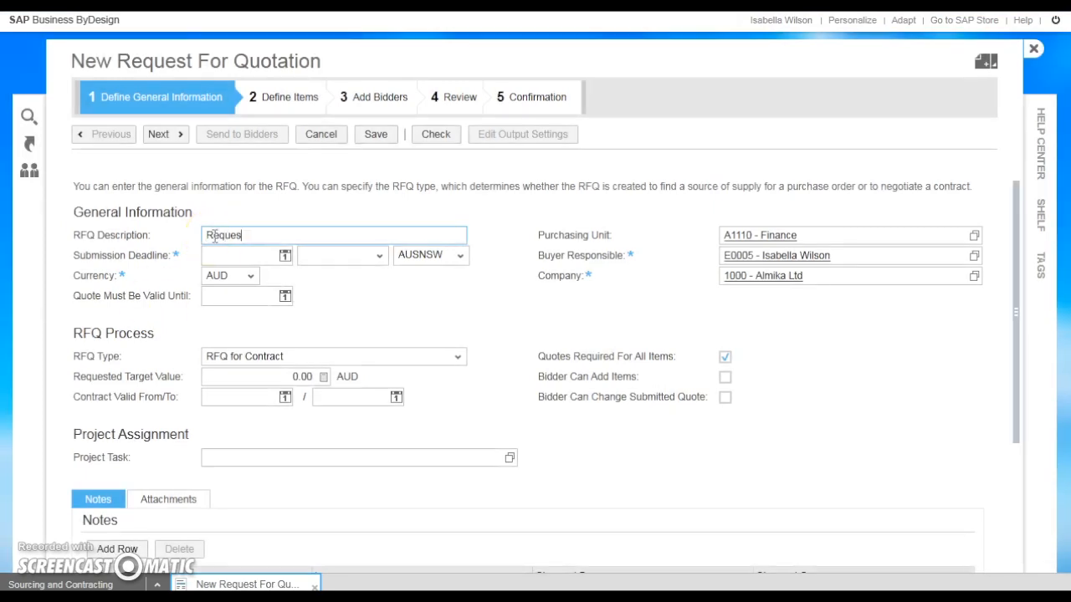
pyautogui.write('Request for Price')
# Set the RFQ's submission deadline to 16.03.2015 at 05:30.
pyautogui.click(285, 256)
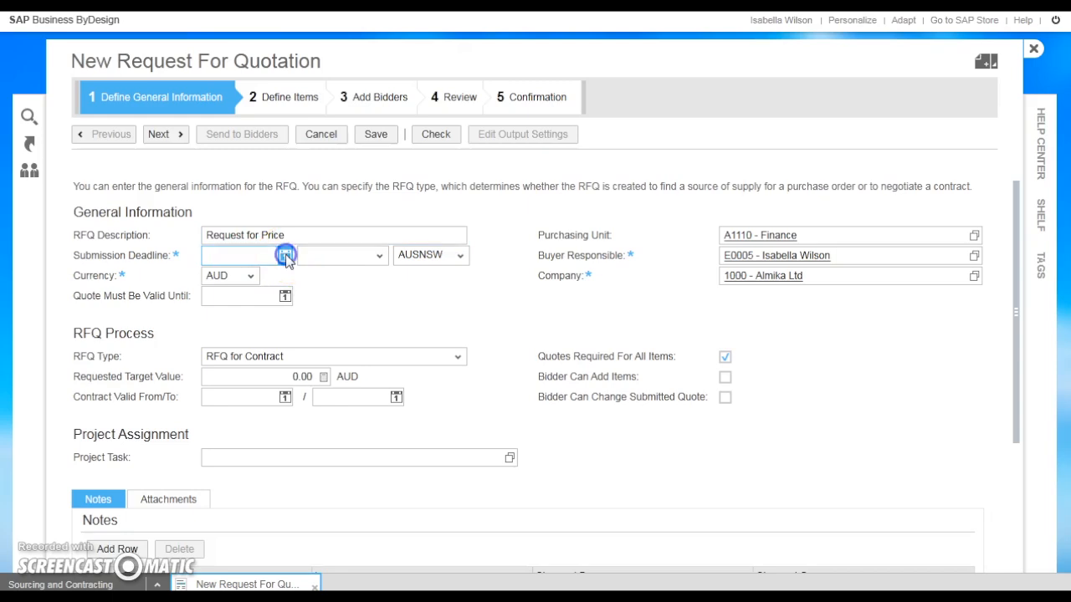
pyautogui.click(280, 338)
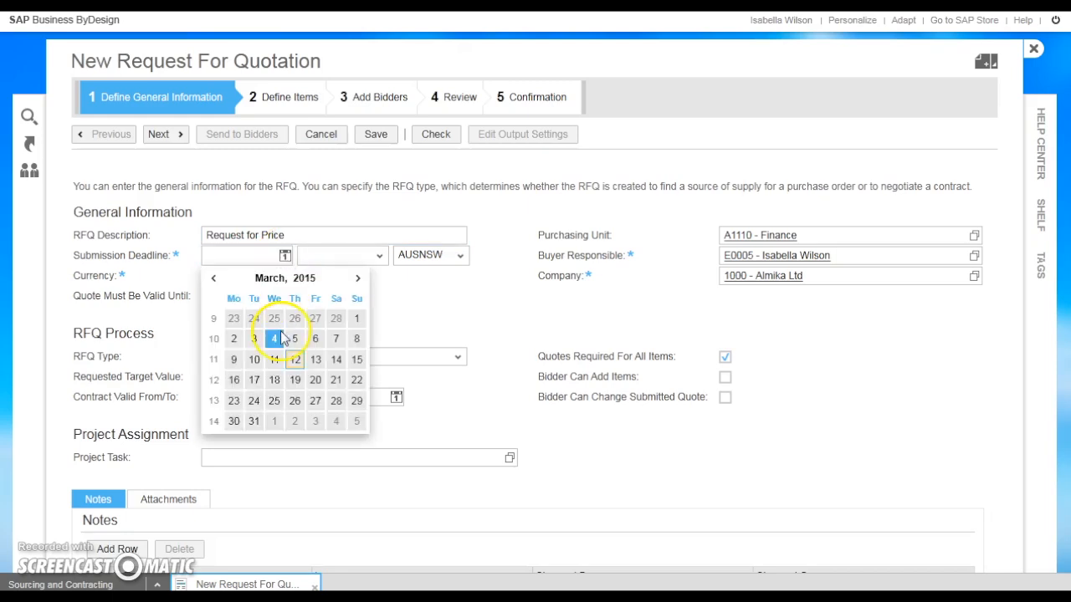
pyautogui.click(234, 380)
pyautogui.click(381, 256)
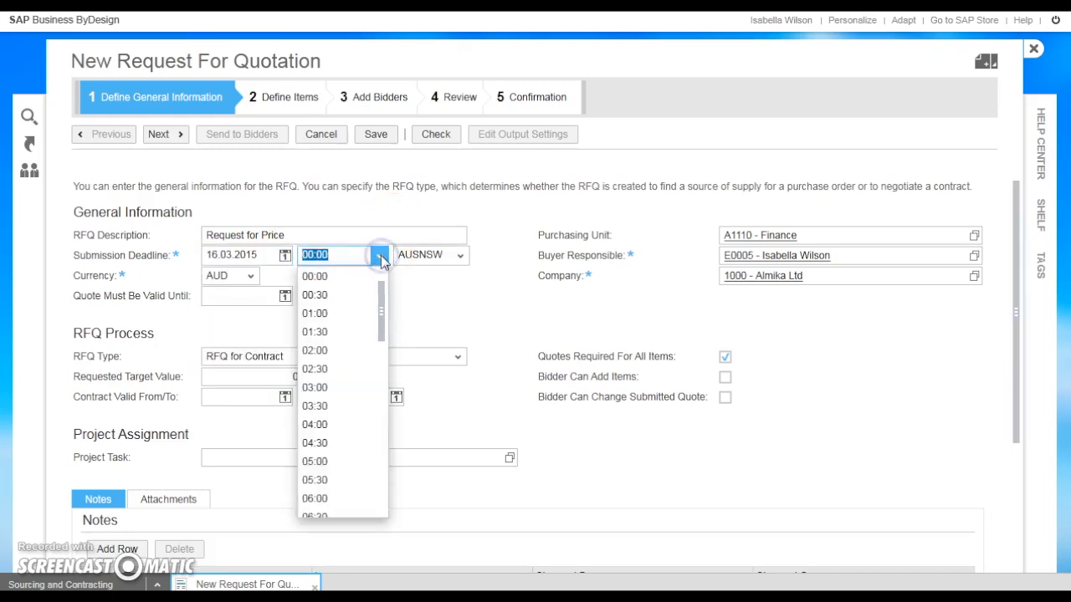
pyautogui.moveTo(383, 306); pyautogui.dragTo(377, 325)
pyautogui.click(329, 406)
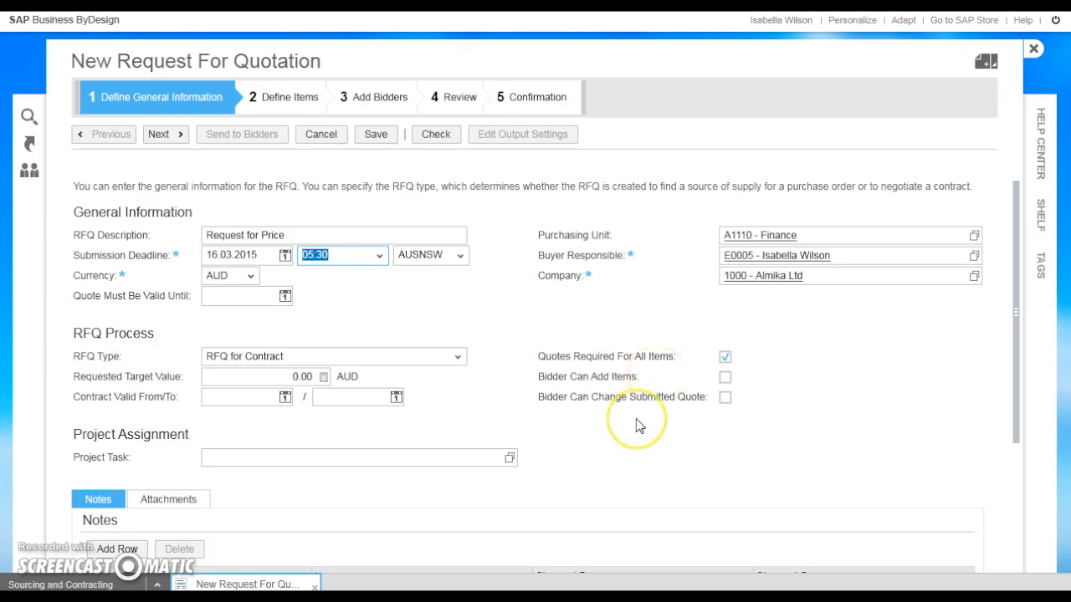
# Continue to the RFQ's item definition and browse the Accessories category of the Almika Office Supplies catalog.
pyautogui.click(175, 143)
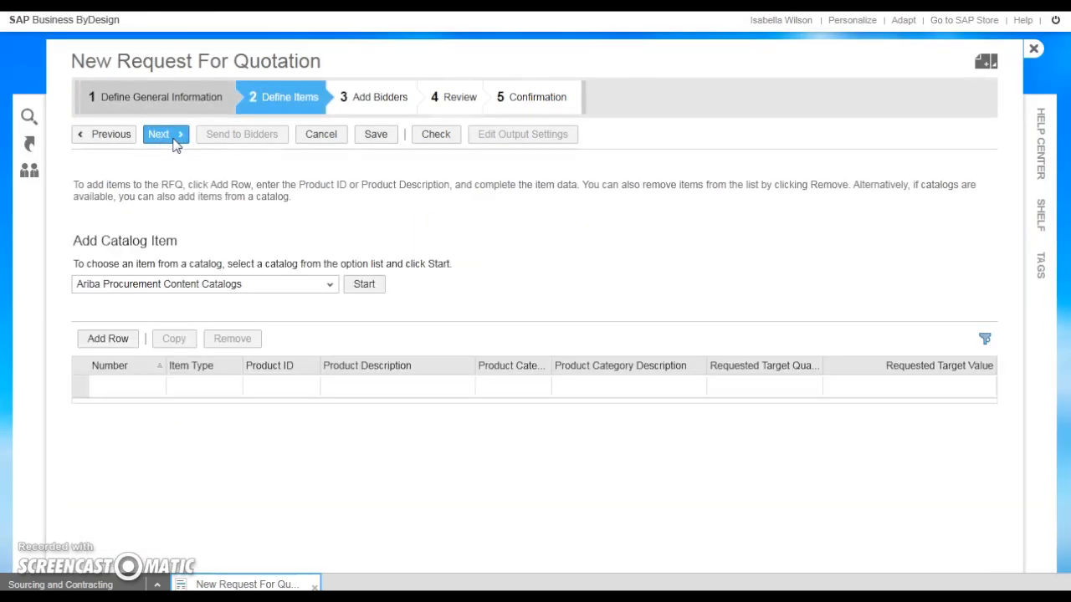
pyautogui.click(333, 284)
pyautogui.click(210, 360)
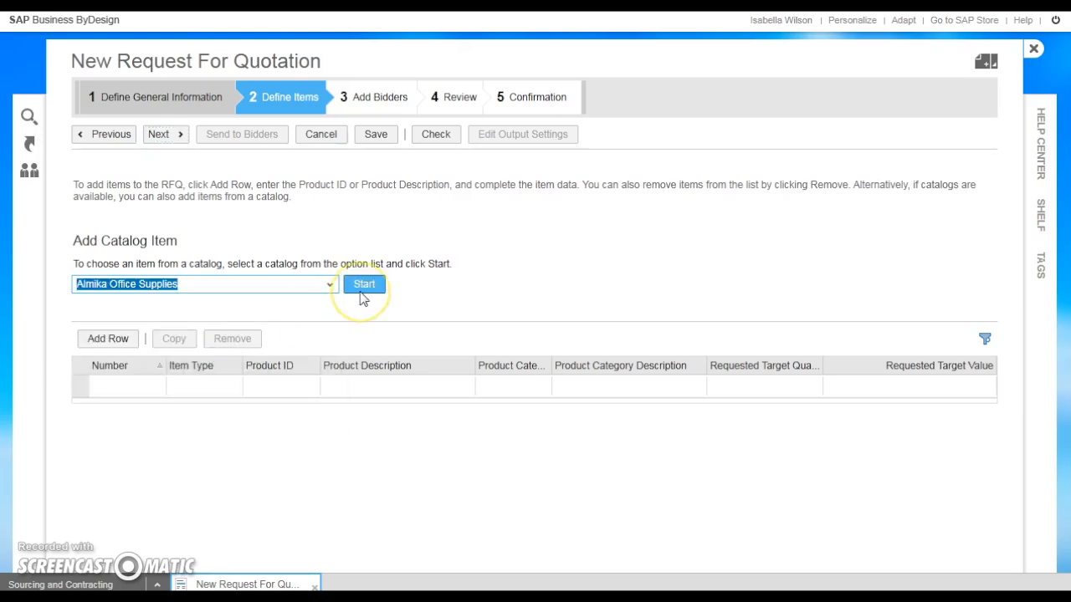
pyautogui.click(362, 285)
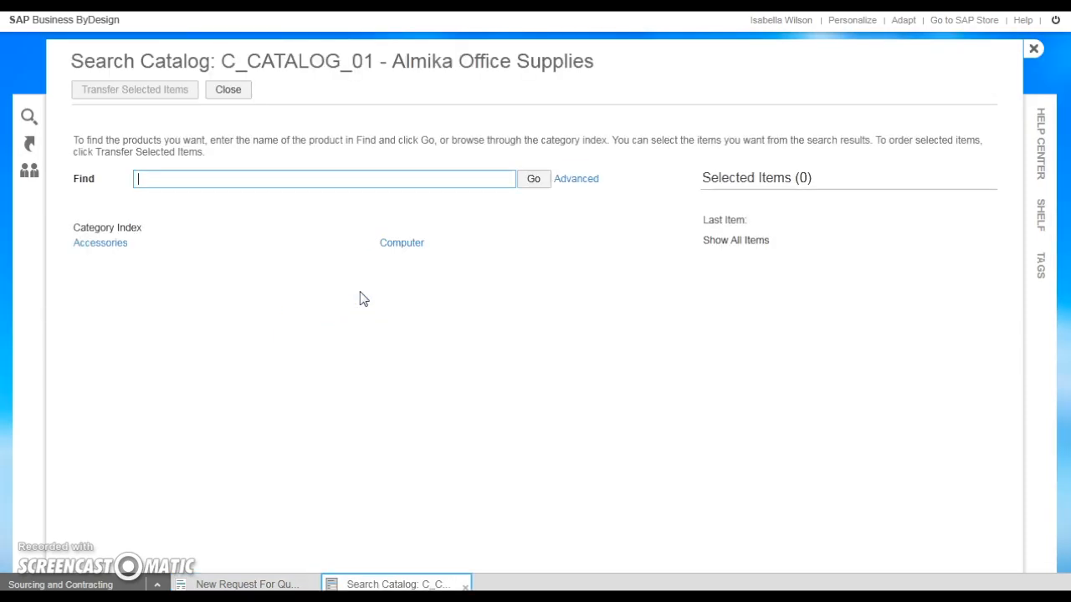
pyautogui.click(110, 250)
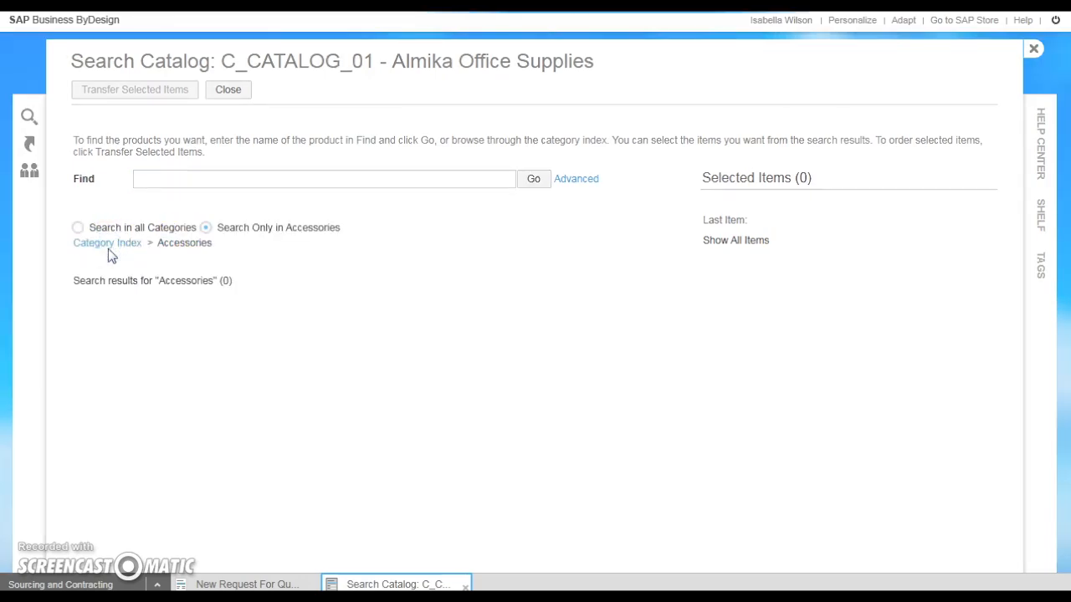
# Select one Table-Webcam, one Webcam for Notebooks and one Calendar Refill from the catalog's accessories.
pyautogui.click(1016, 195)
pyautogui.moveTo(1015, 195); pyautogui.dragTo(1016, 151)
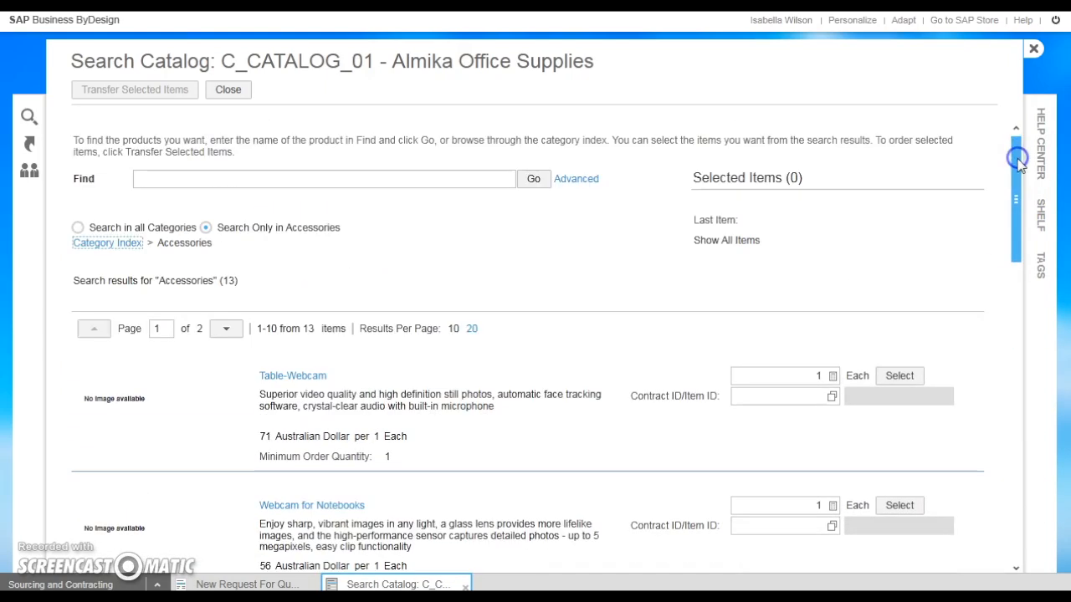
pyautogui.click(898, 376)
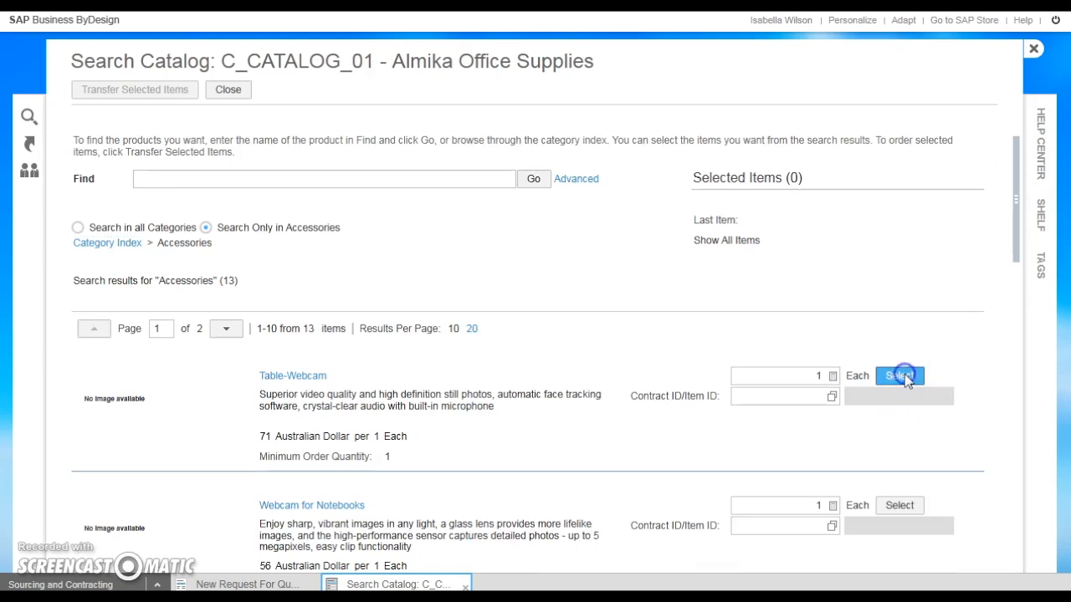
pyautogui.moveTo(1017, 191); pyautogui.dragTo(1014, 245)
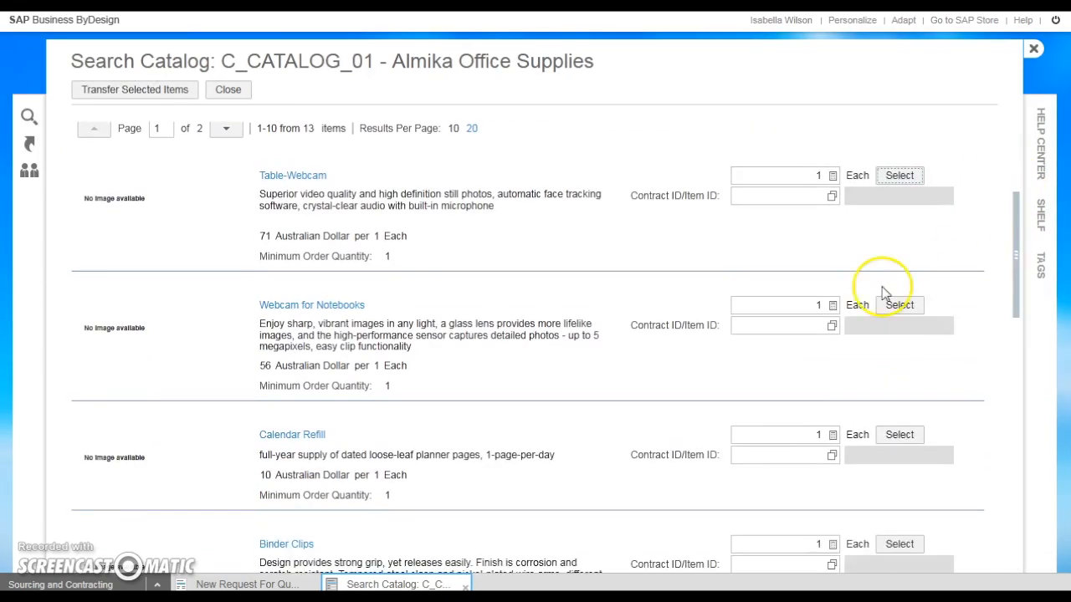
pyautogui.click(900, 306)
pyautogui.click(902, 434)
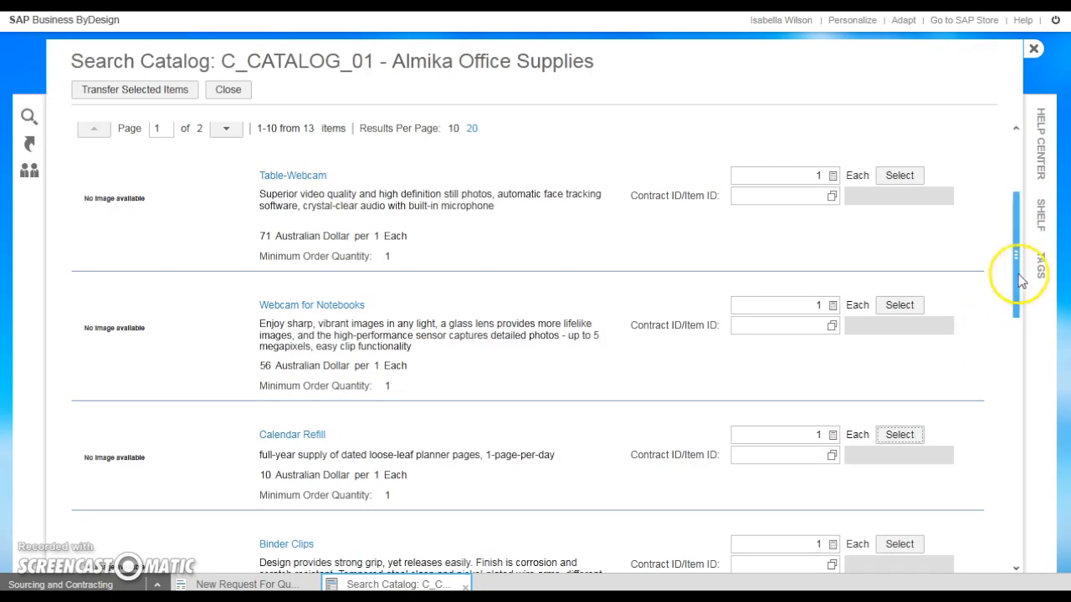
# Check the list of all selected catalog items and transfer them to the RFQ.
pyautogui.moveTo(1020, 281); pyautogui.dragTo(1013, 167)
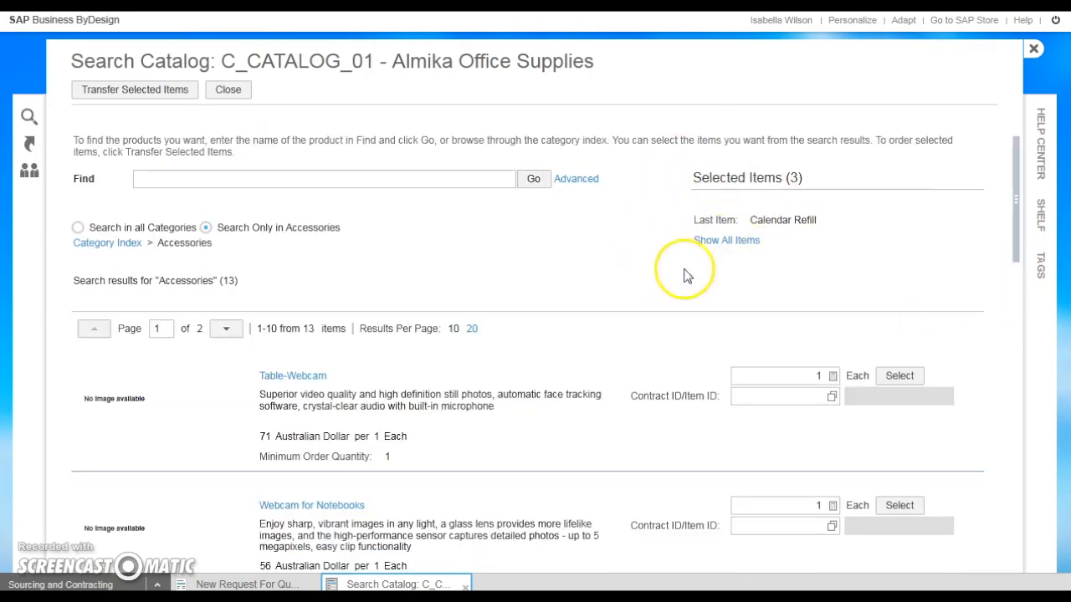
pyautogui.click(731, 245)
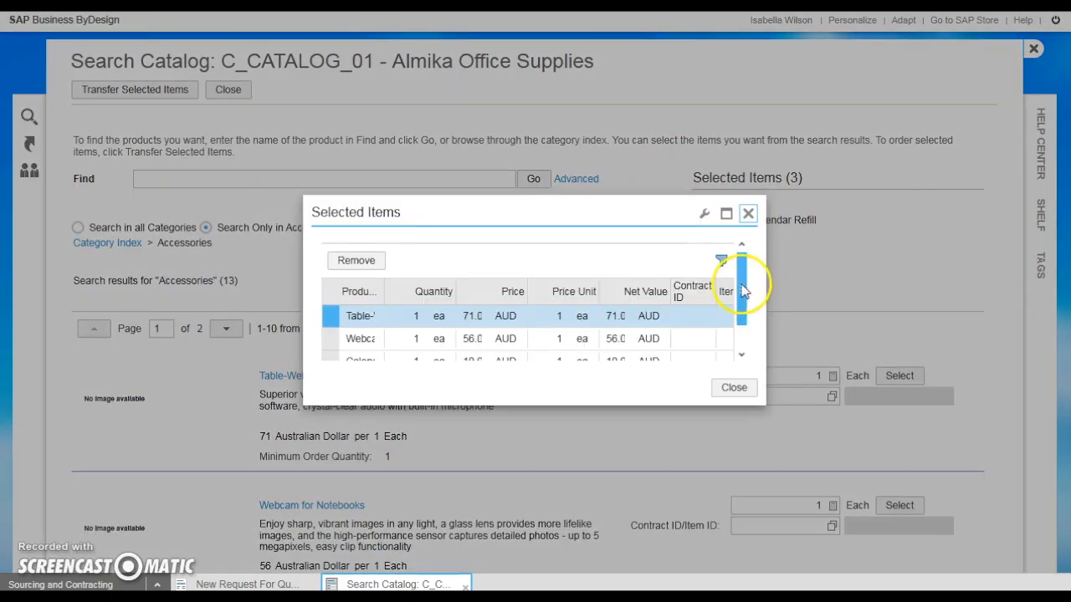
pyautogui.moveTo(742, 289)
pyautogui.mouseDown()
pyautogui.moveTo(742, 319)
pyautogui.moveTo(742, 281)
pyautogui.mouseUp()
pyautogui.click(734, 387)
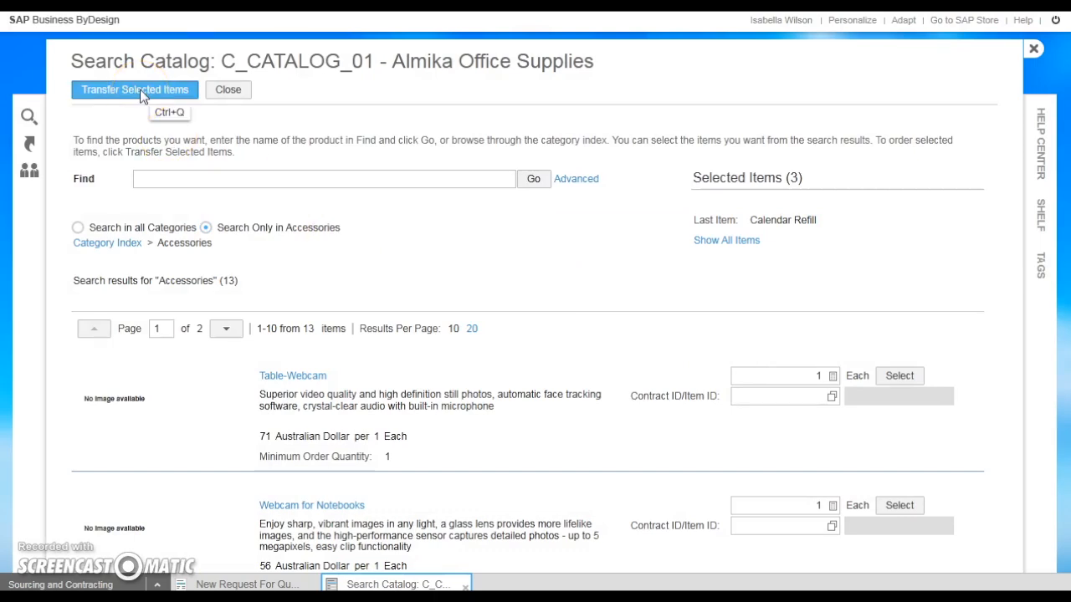
pyautogui.click(139, 88)
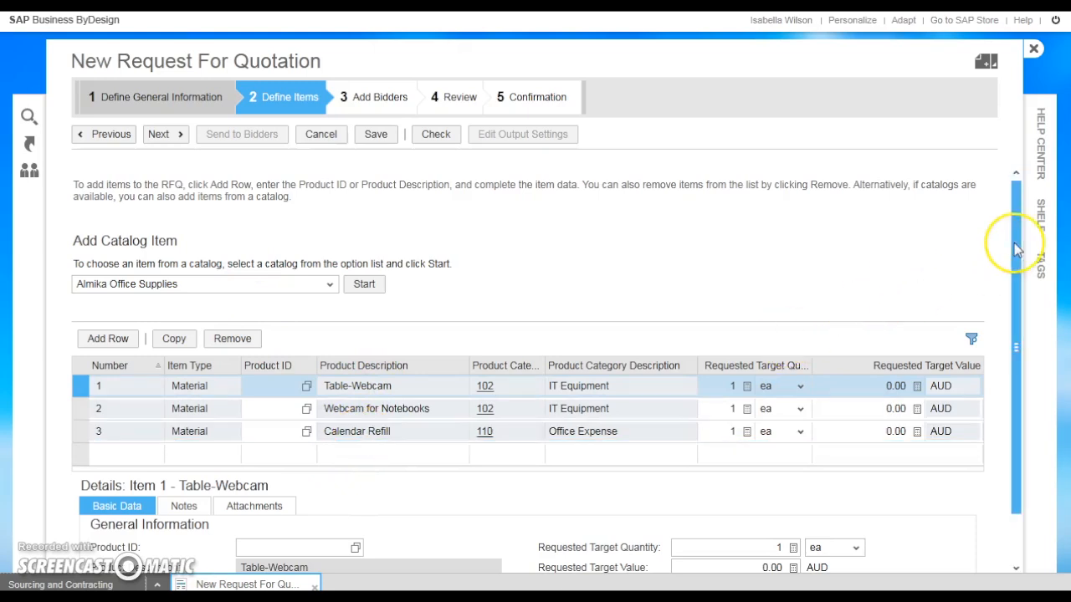
# Continue to the RFQ's bidders and add Office Deliveries and Smith Ltd. by their bidder IDs.
pyautogui.scroll(-1, 1018, 239)
pyautogui.click(173, 139)
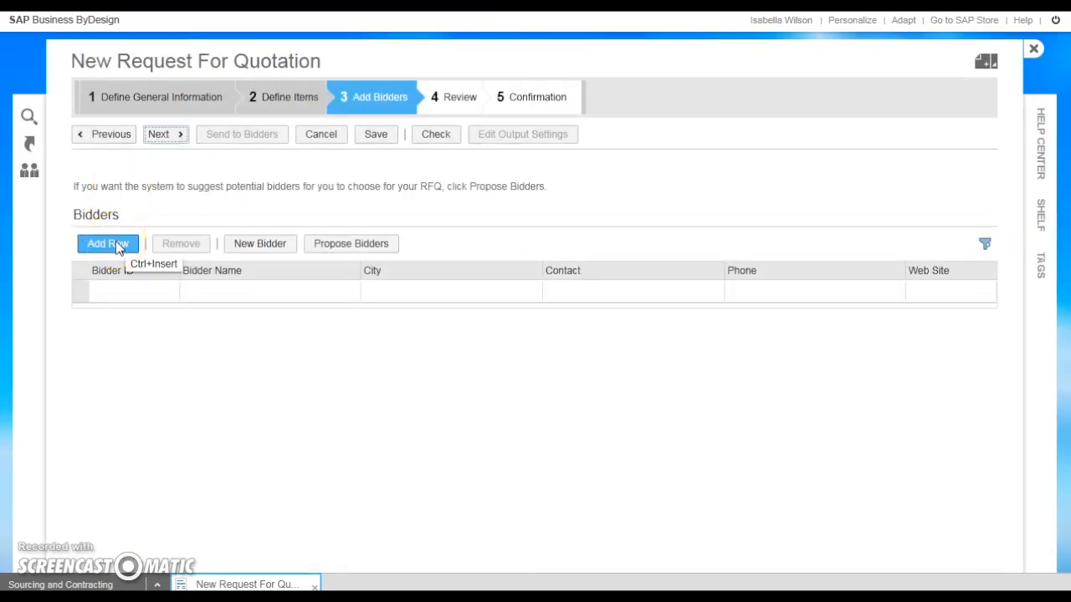
pyautogui.click(116, 244)
pyautogui.write('S100600')
pyautogui.click(121, 315)
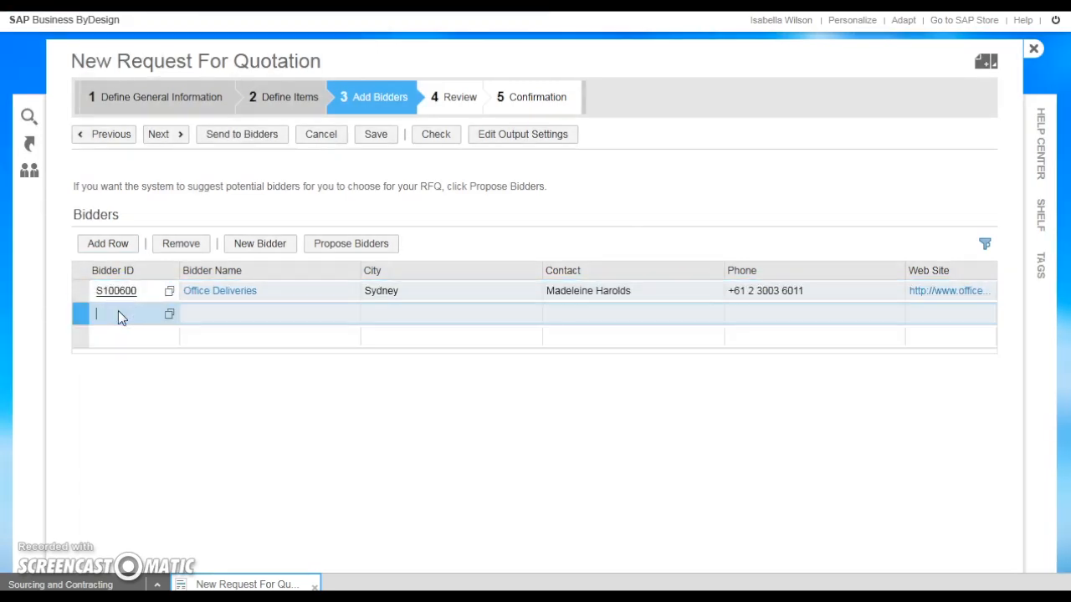
pyautogui.write('S100500')
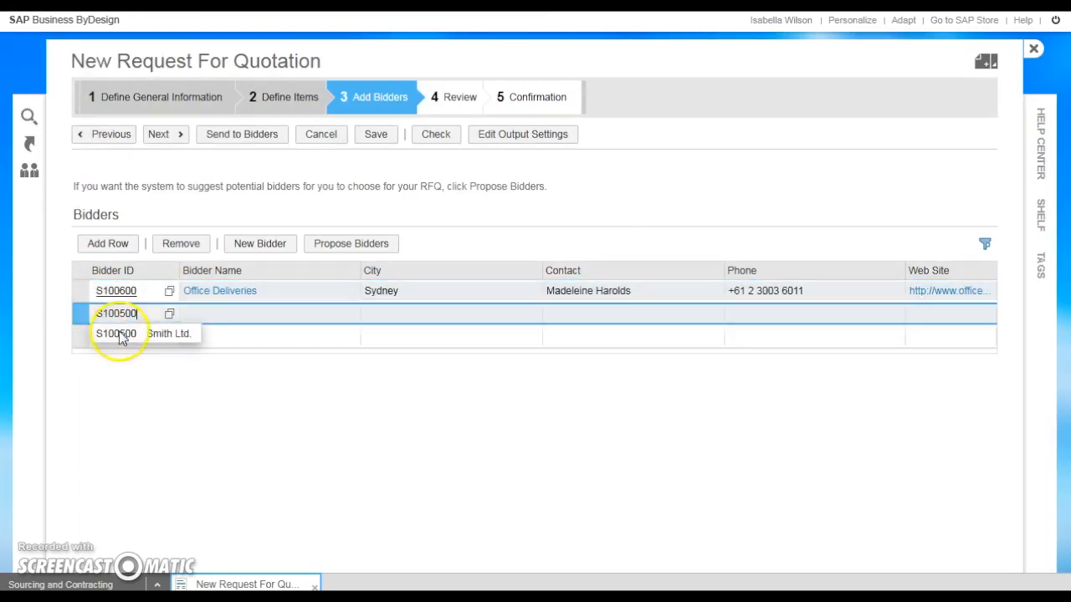
pyautogui.click(122, 336)
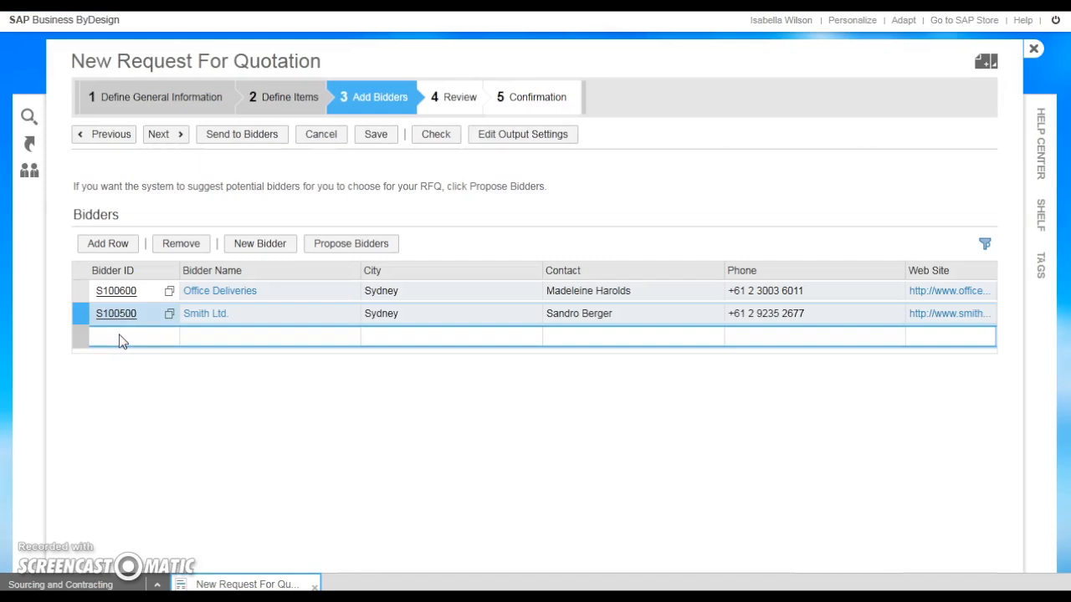
# Review the RFQ's bidders, general information and items, and save the RFQ.
pyautogui.click(166, 143)
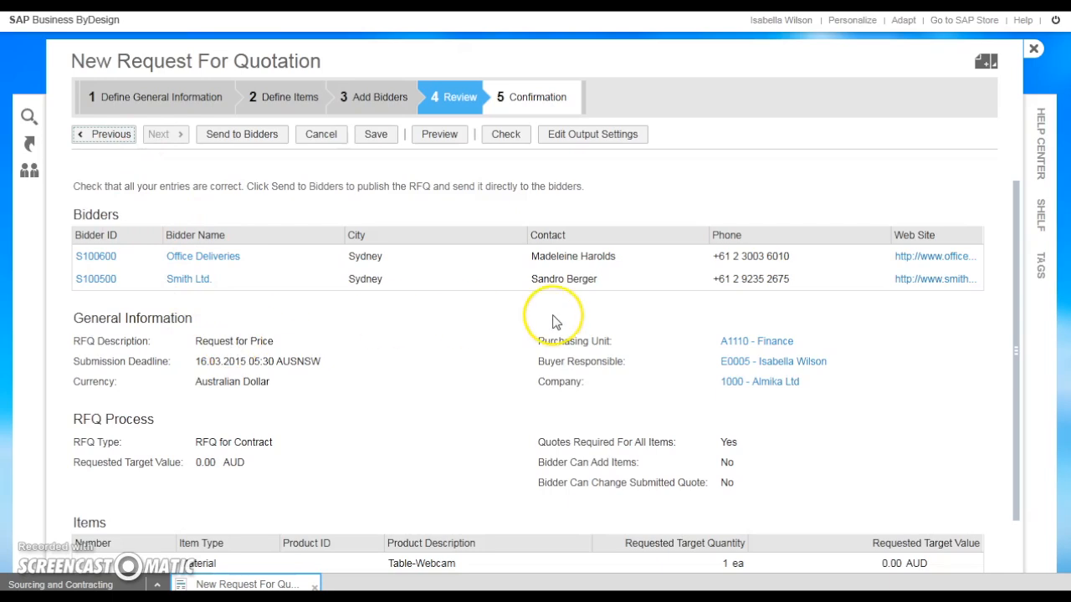
pyautogui.moveTo(1014, 218); pyautogui.dragTo(1015, 270)
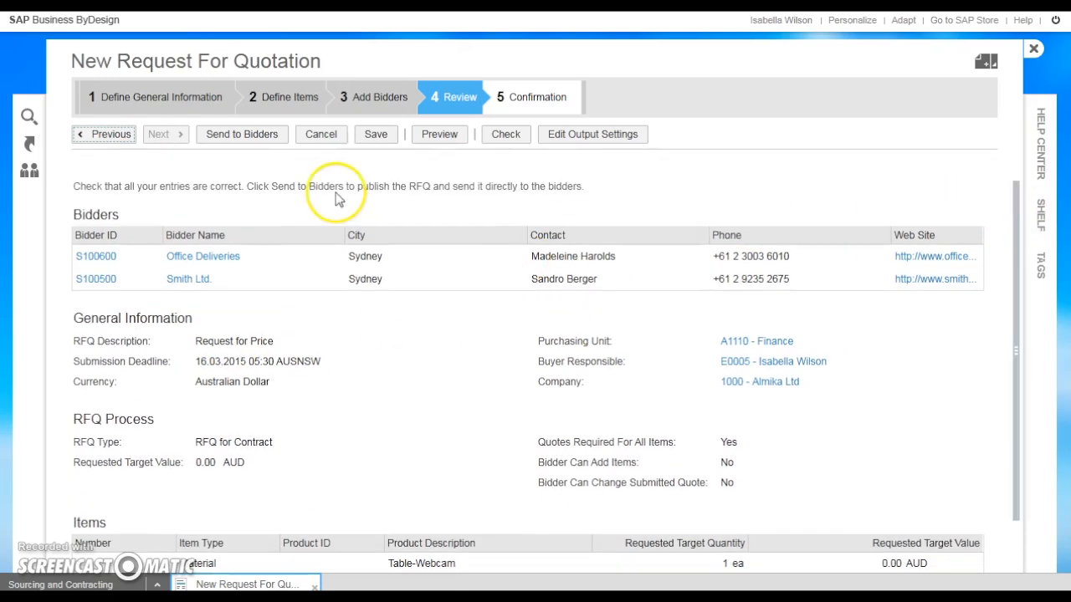
pyautogui.click(376, 136)
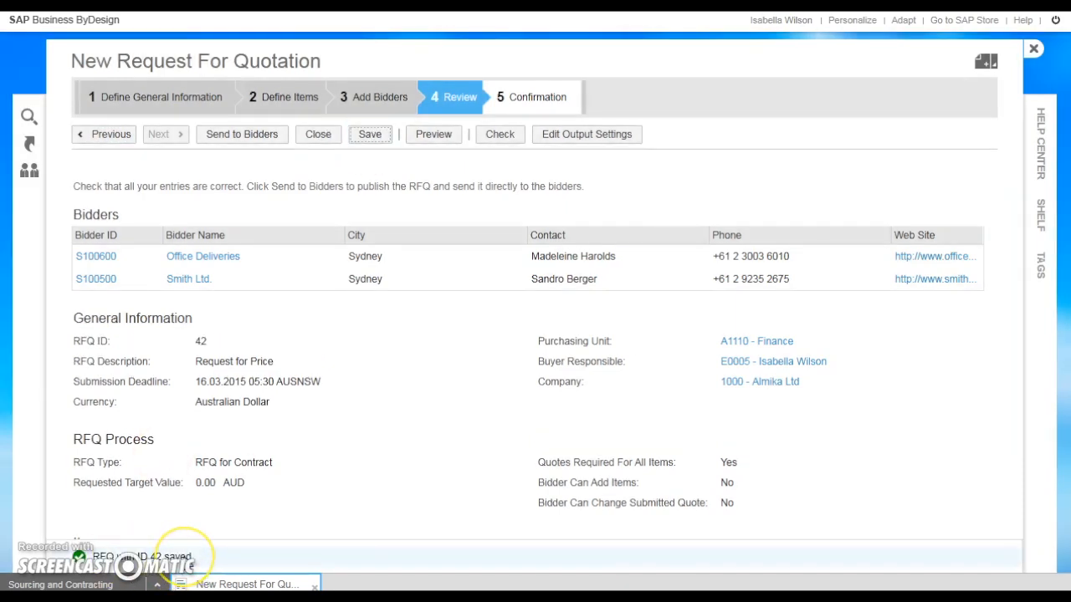
# Publish the RFQ by sending it to the bidders, and close the finished request.
pyautogui.click(247, 134)
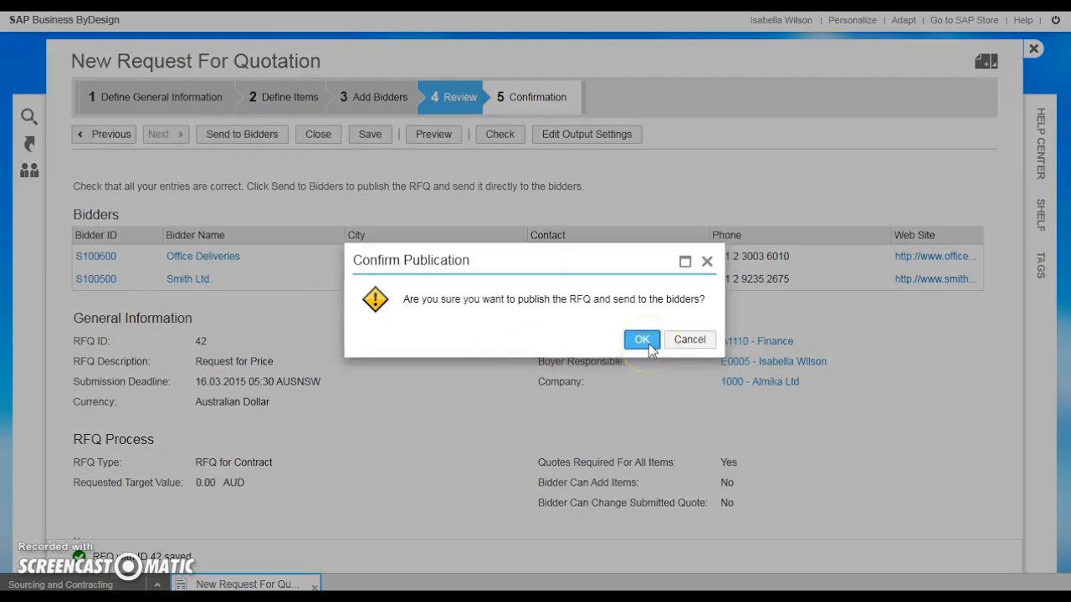
pyautogui.click(642, 340)
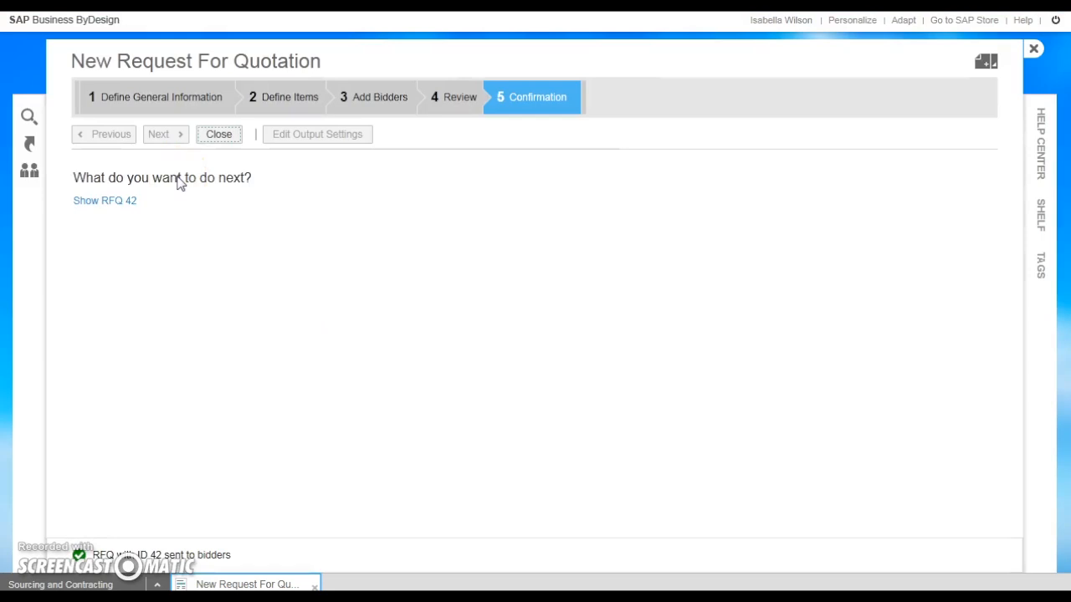
pyautogui.click(217, 138)
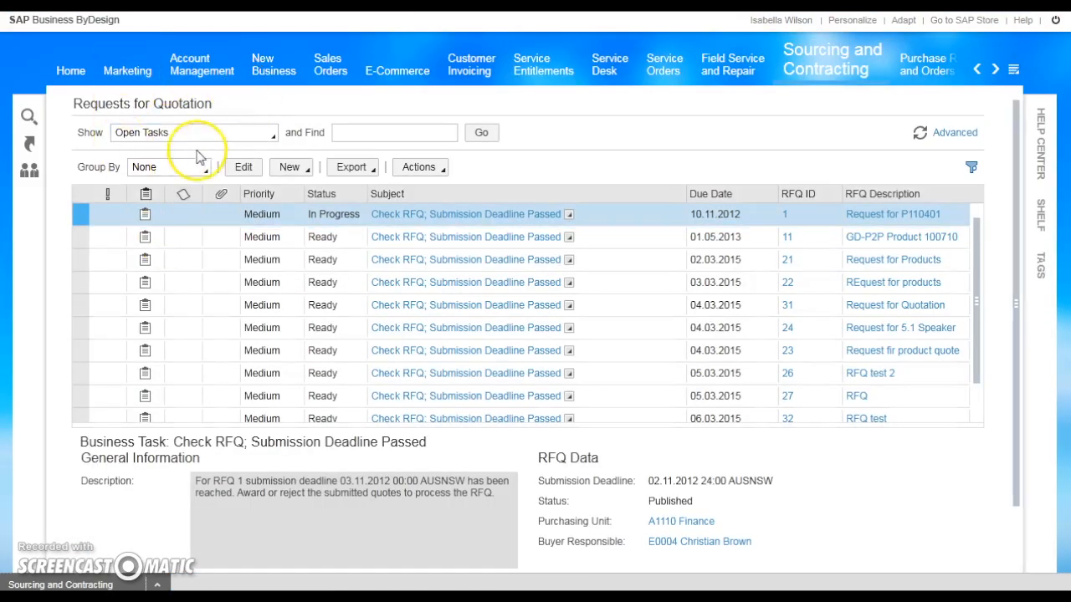
# List all RFQs in the Requests for Quotation view.
pyautogui.click(272, 134)
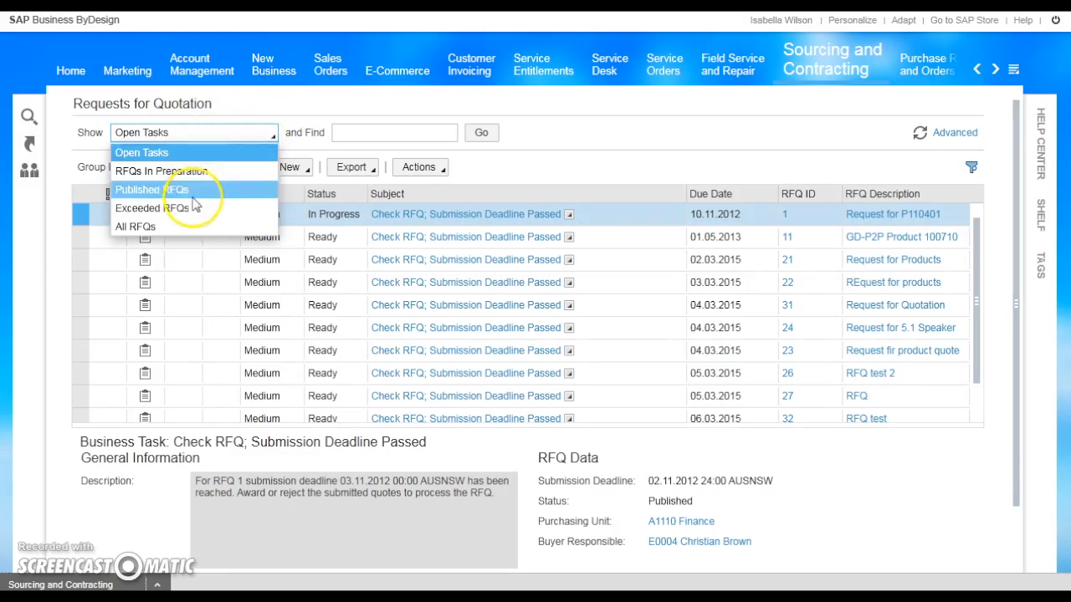
pyautogui.click(177, 228)
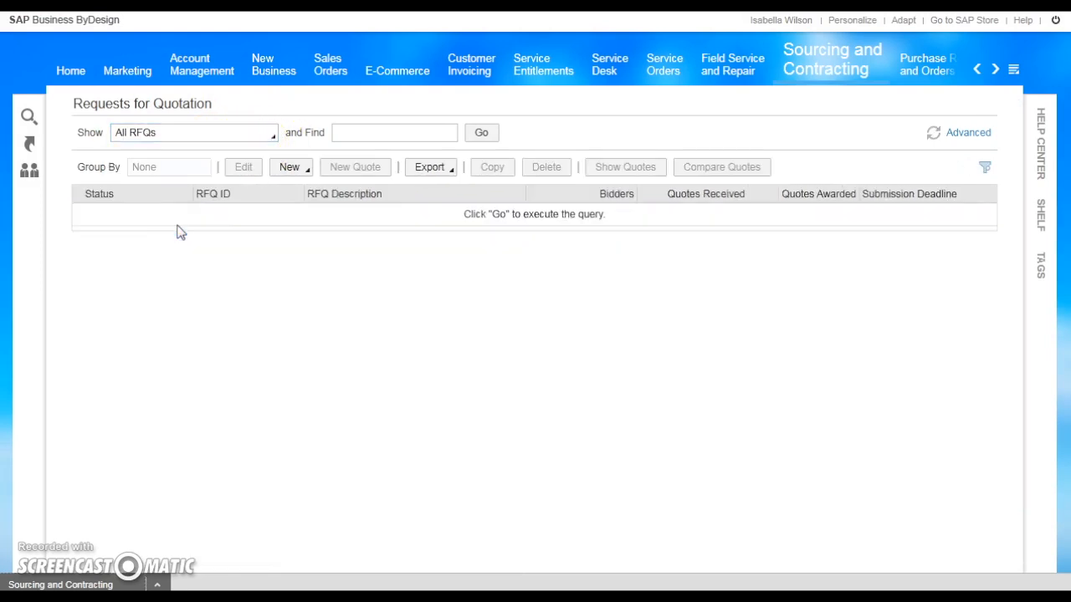
pyautogui.click(489, 137)
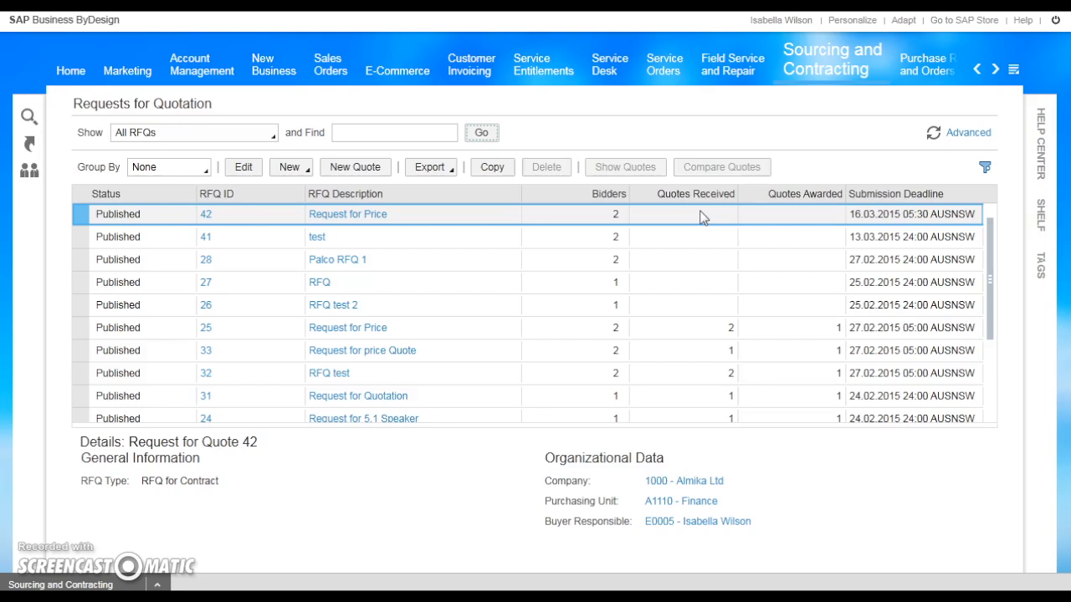
# Start a new quote for the "Request for Price" RFQ with Smith Ltd. as bidder and continue to its general information.
pyautogui.click(354, 166)
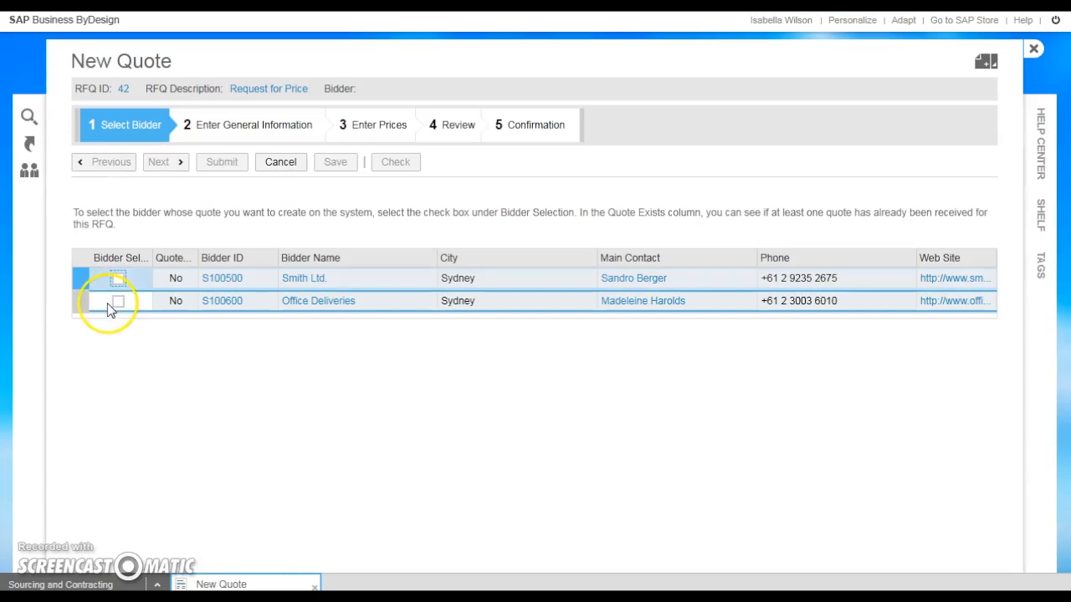
pyautogui.click(120, 280)
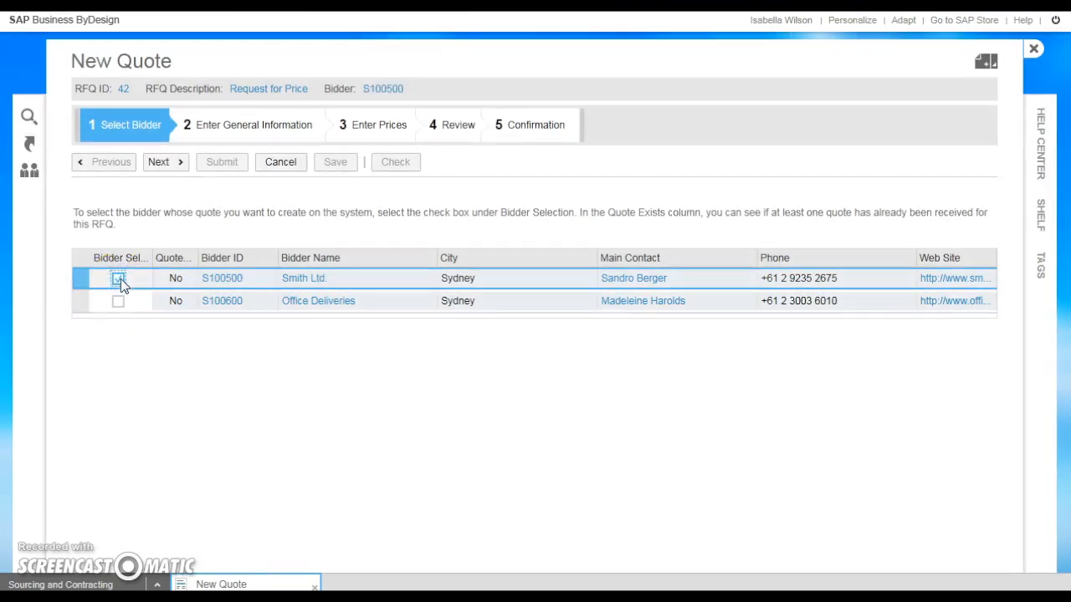
pyautogui.click(165, 167)
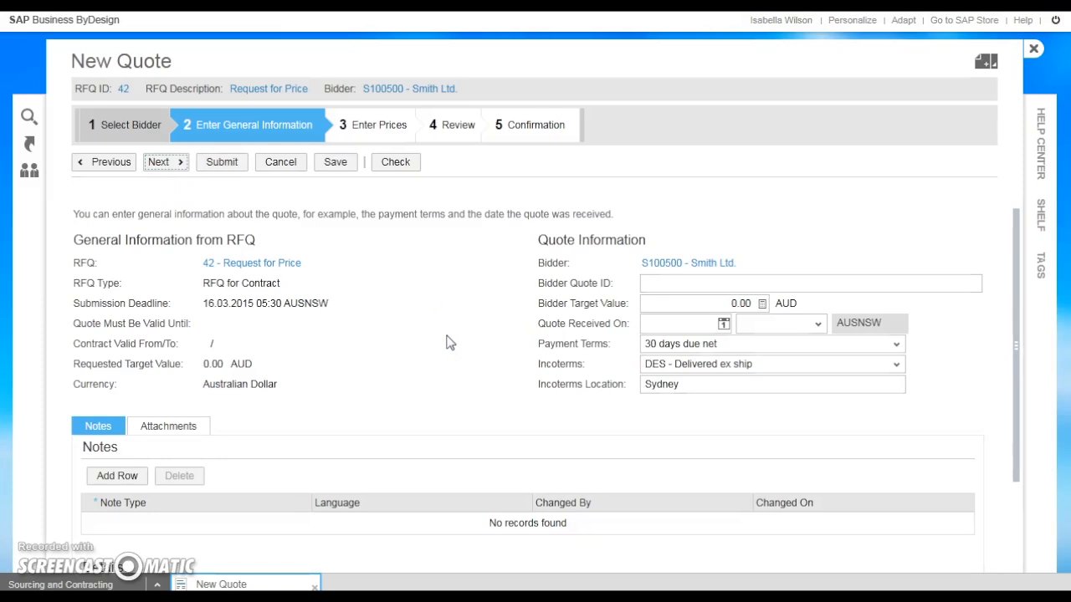
# Continue to the price entry of the Smith Ltd. quote and set the Table-Webcam price to 100 AUD.
pyautogui.click(159, 165)
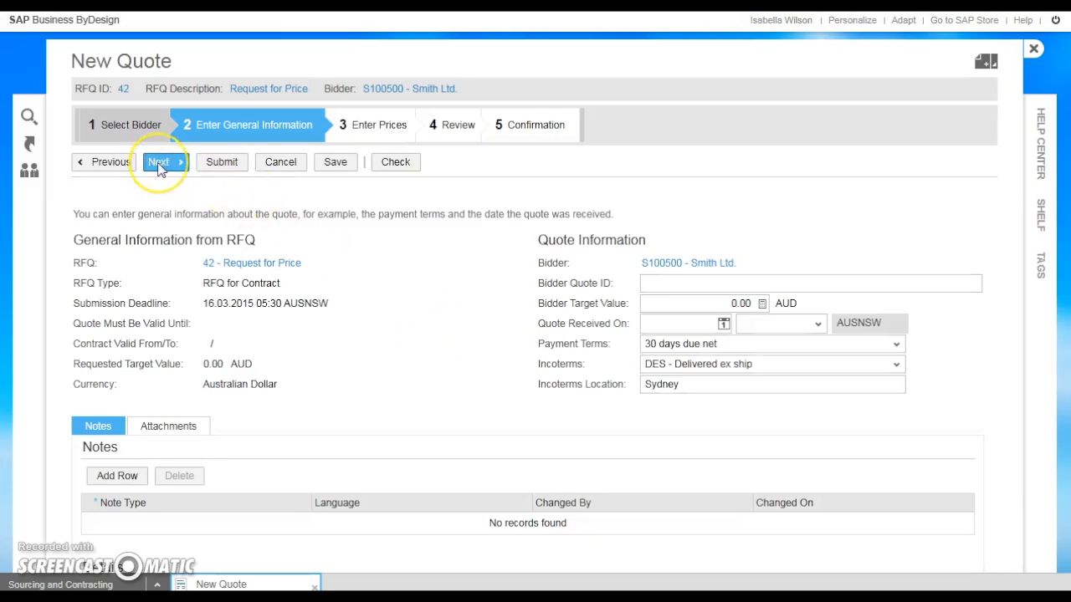
pyautogui.click(159, 164)
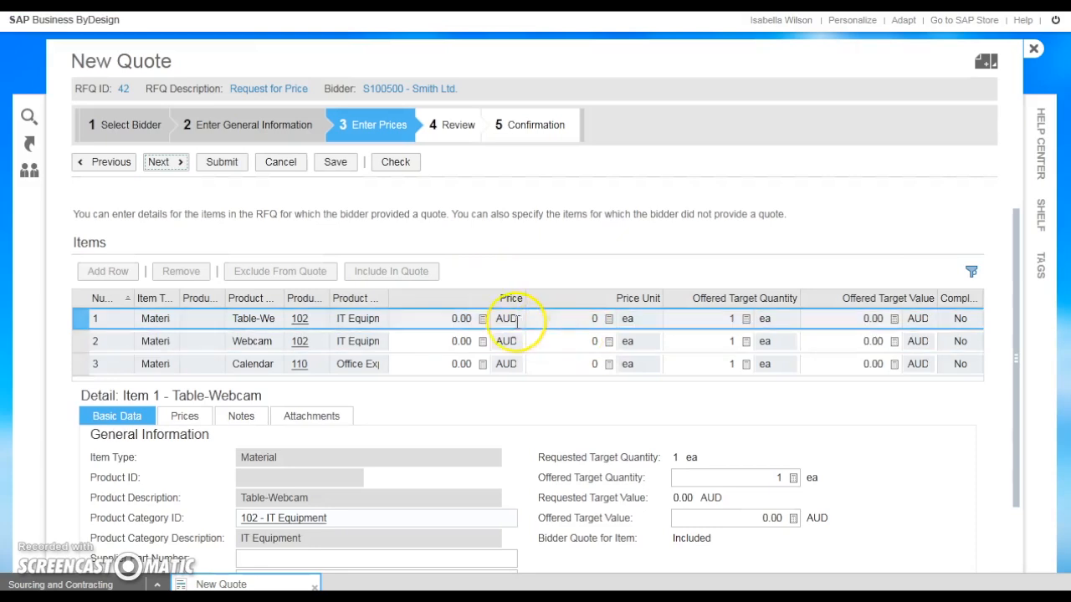
pyautogui.click(481, 322)
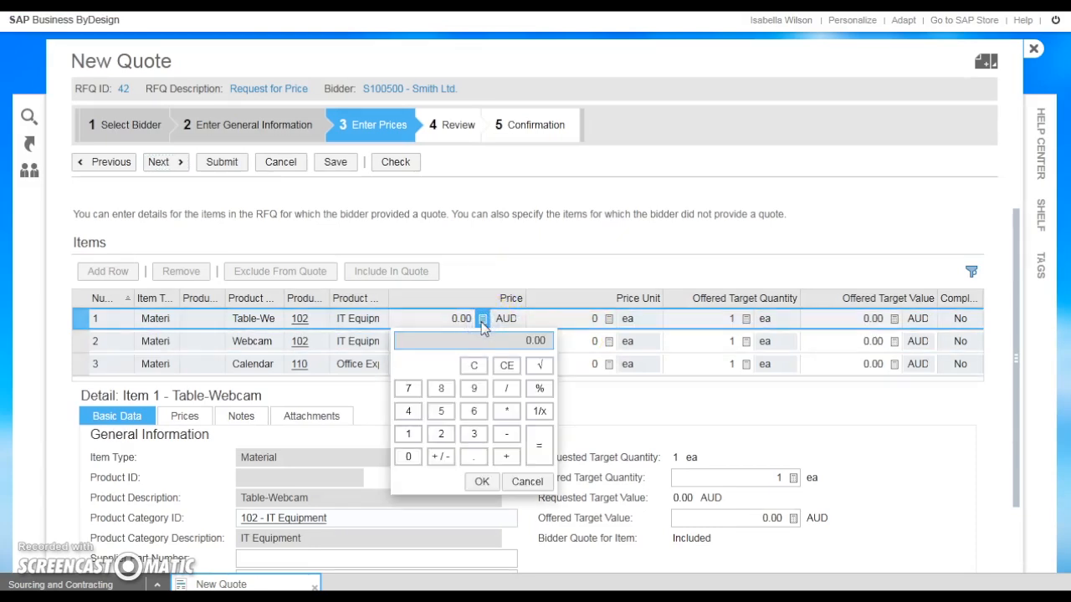
pyautogui.click(408, 434)
pyautogui.click(408, 456)
pyautogui.click(408, 456)
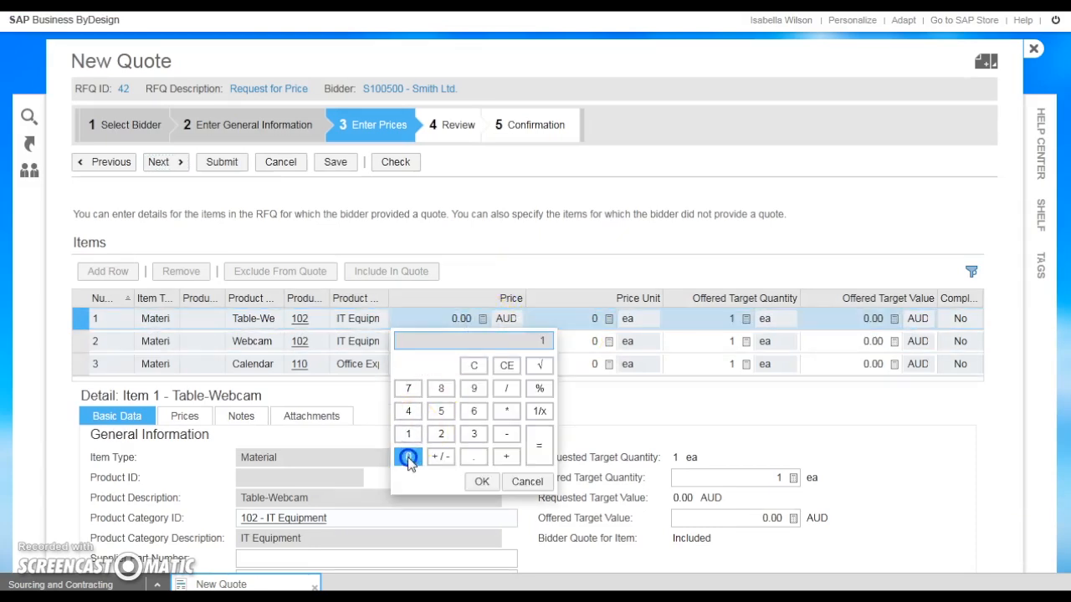
pyautogui.click(482, 481)
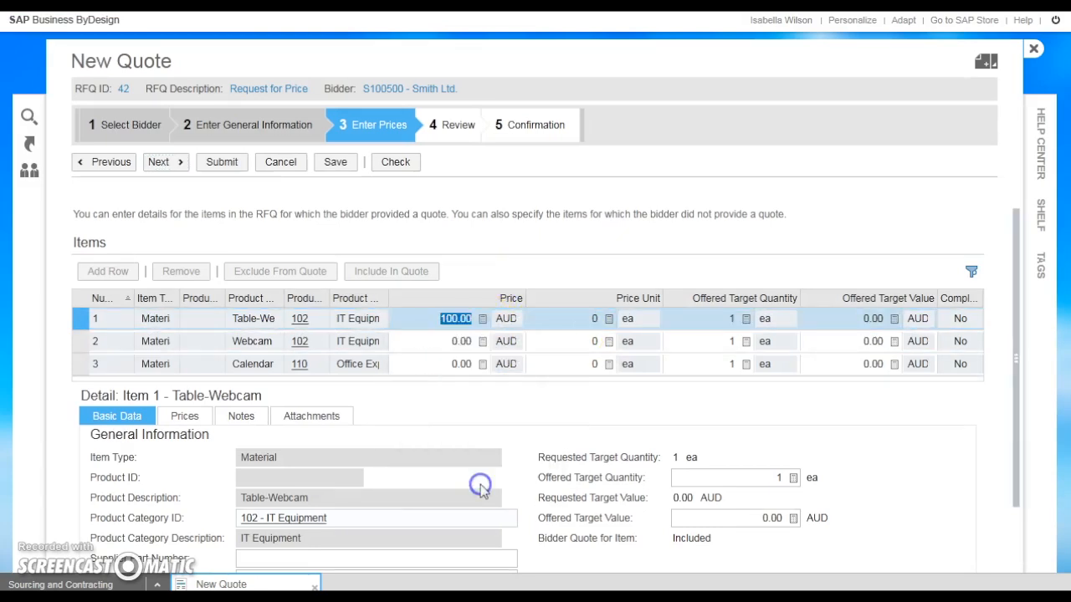
# Set the quoted prices to 100 AUD for Webcam for Notebooks and 50 AUD for Calendar Refill.
pyautogui.click(481, 343)
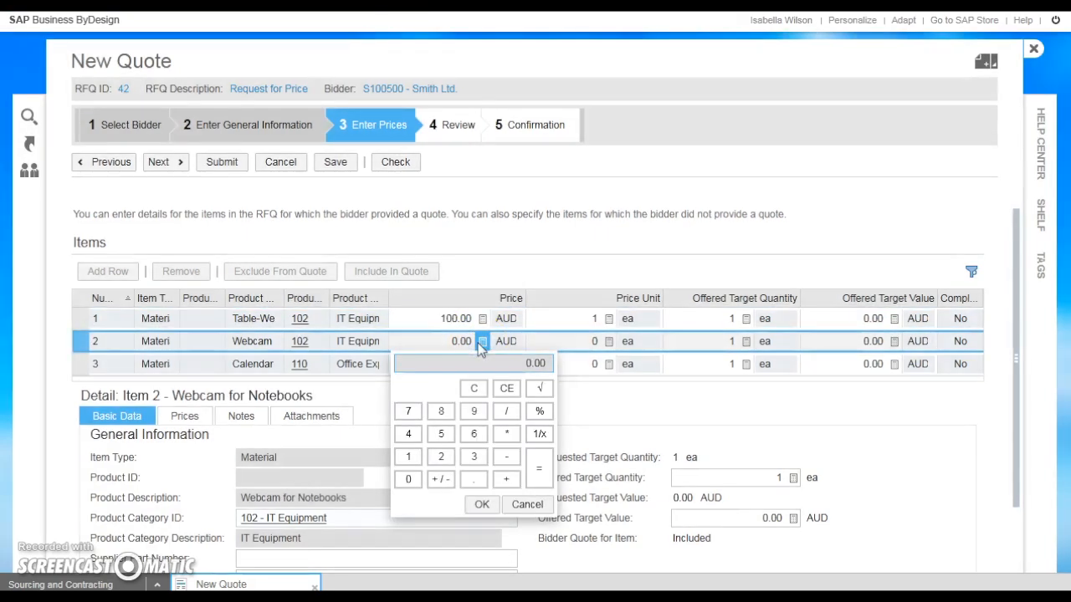
pyautogui.click(408, 456)
pyautogui.click(408, 479)
pyautogui.click(409, 478)
pyautogui.click(483, 505)
pyautogui.click(482, 364)
pyautogui.click(441, 433)
pyautogui.click(408, 479)
pyautogui.click(484, 505)
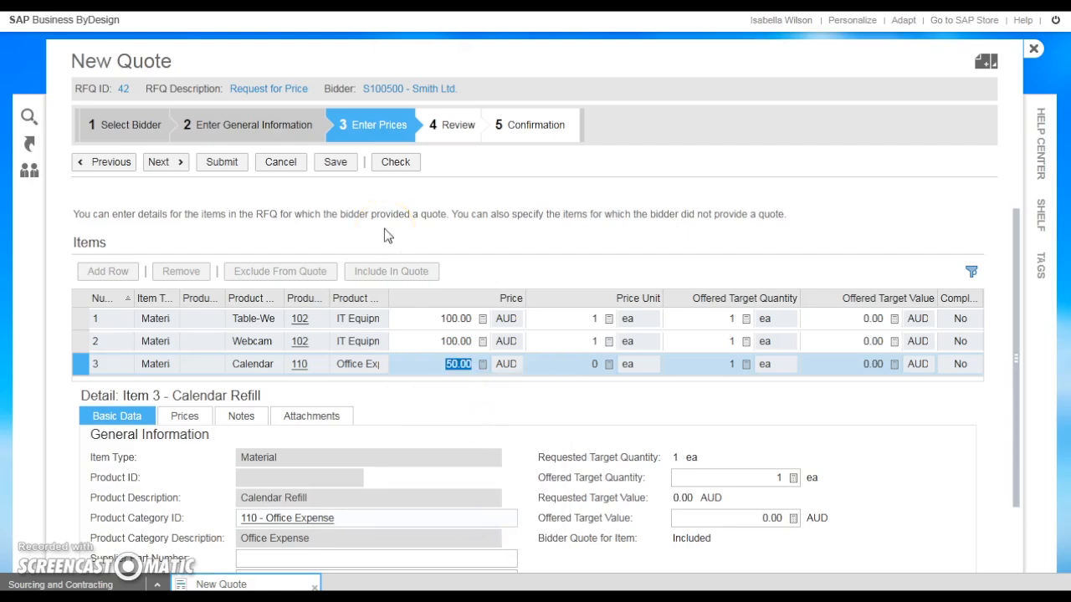
# Review the Smith Ltd. quote, save it and submit it, and close the finished quote.
pyautogui.click(162, 163)
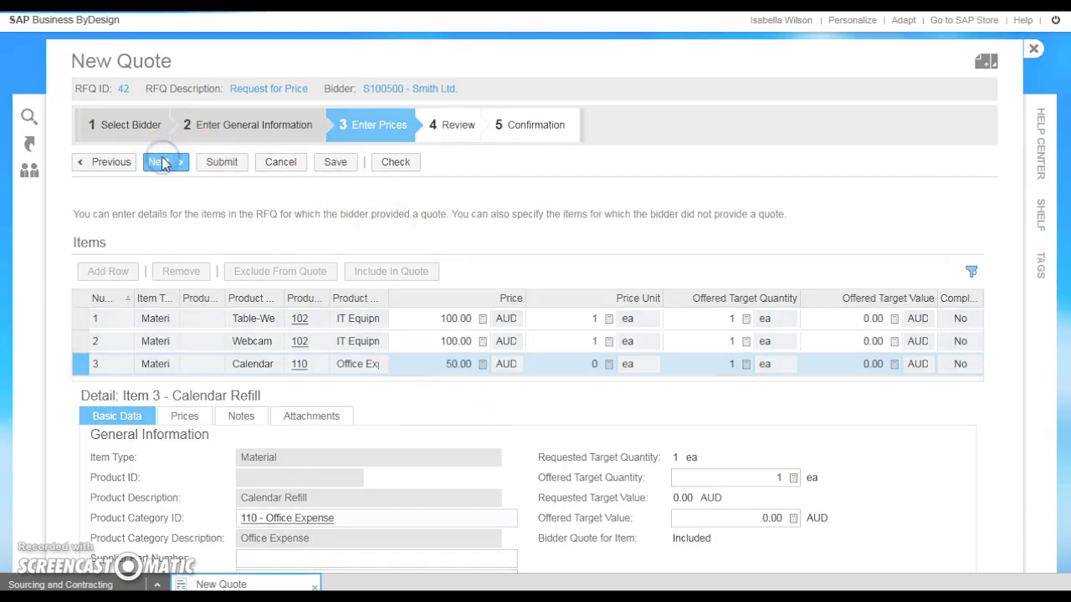
pyautogui.click(349, 286)
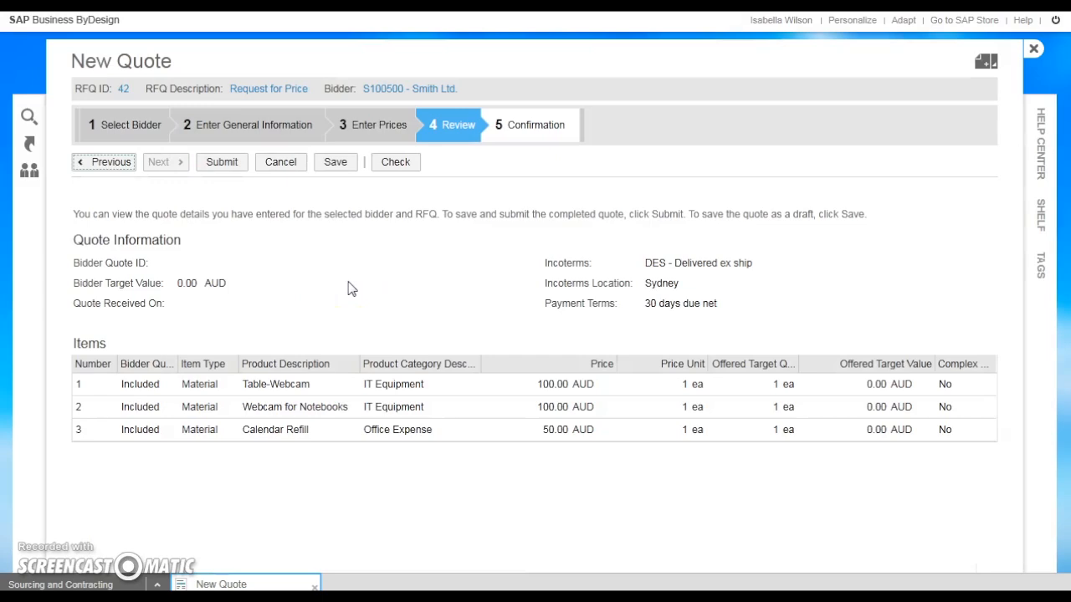
pyautogui.click(341, 164)
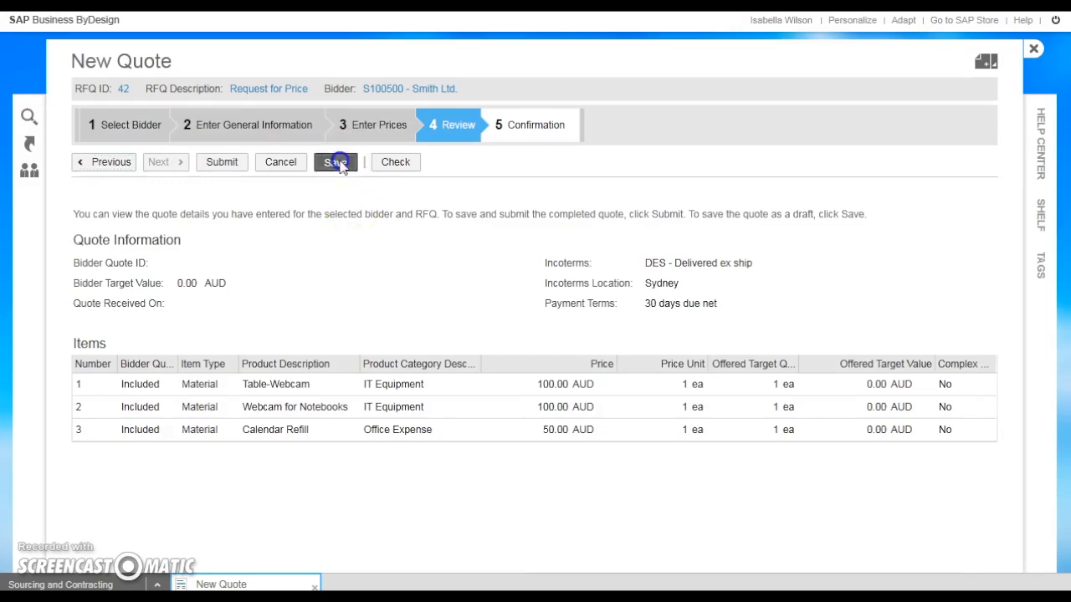
pyautogui.click(223, 164)
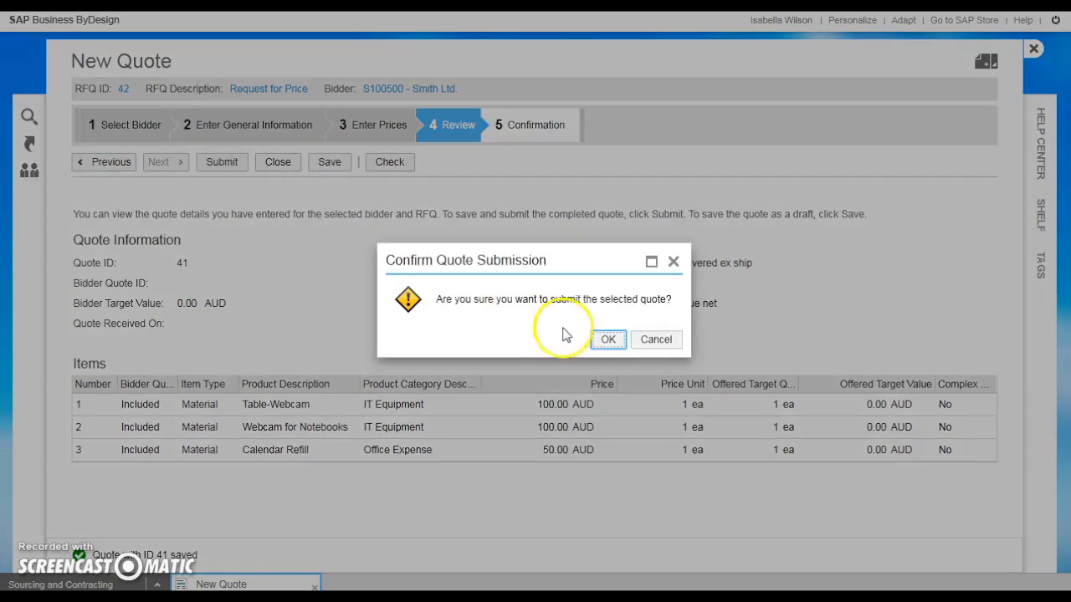
pyautogui.click(600, 338)
pyautogui.click(226, 164)
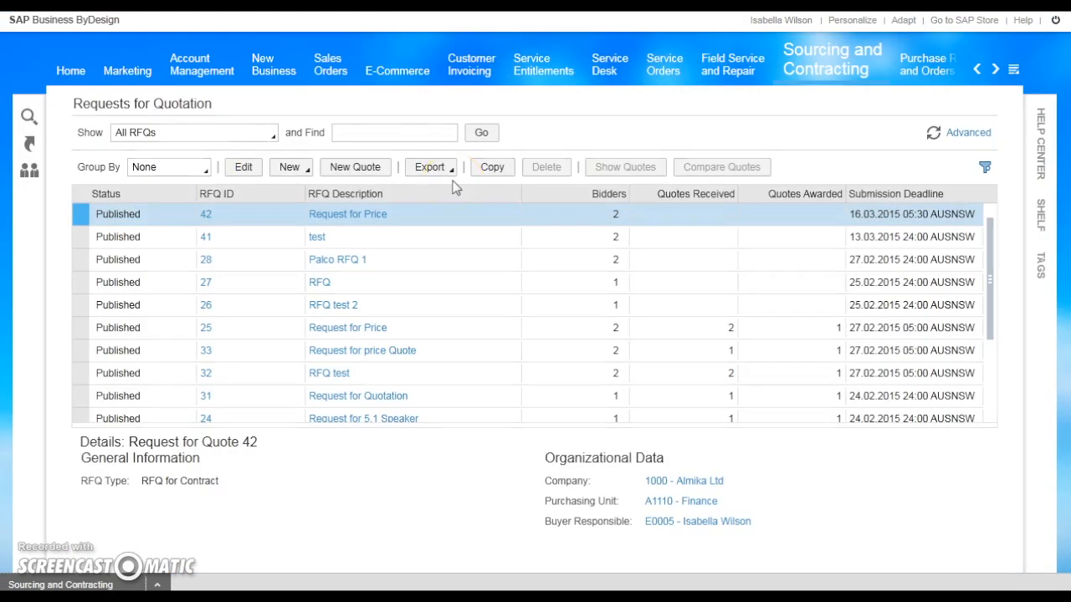
# Refresh the RFQ list and start a new quote for "Request for Price" with Office Deliveries as bidder, continuing to its price entry.
pyautogui.click(934, 139)
pyautogui.click(722, 167)
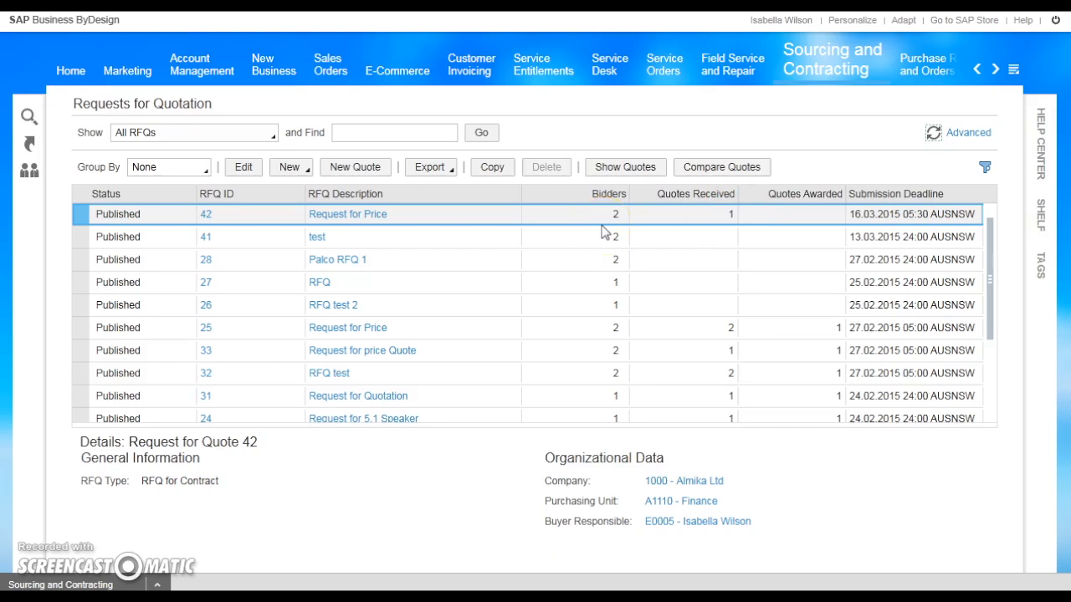
pyautogui.click(355, 166)
pyautogui.click(118, 301)
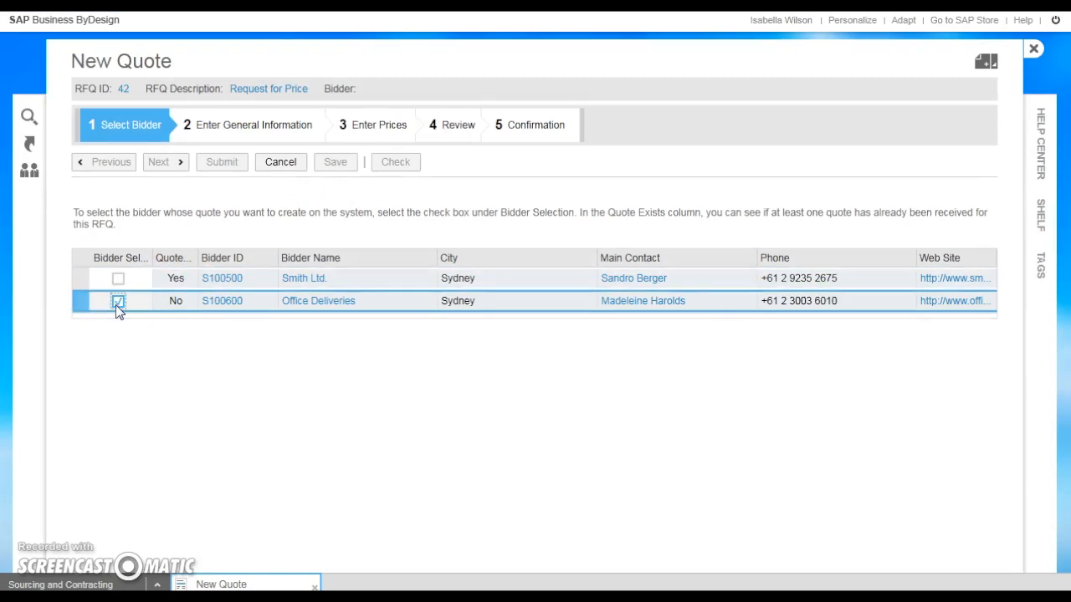
pyautogui.click(167, 164)
pyautogui.click(164, 163)
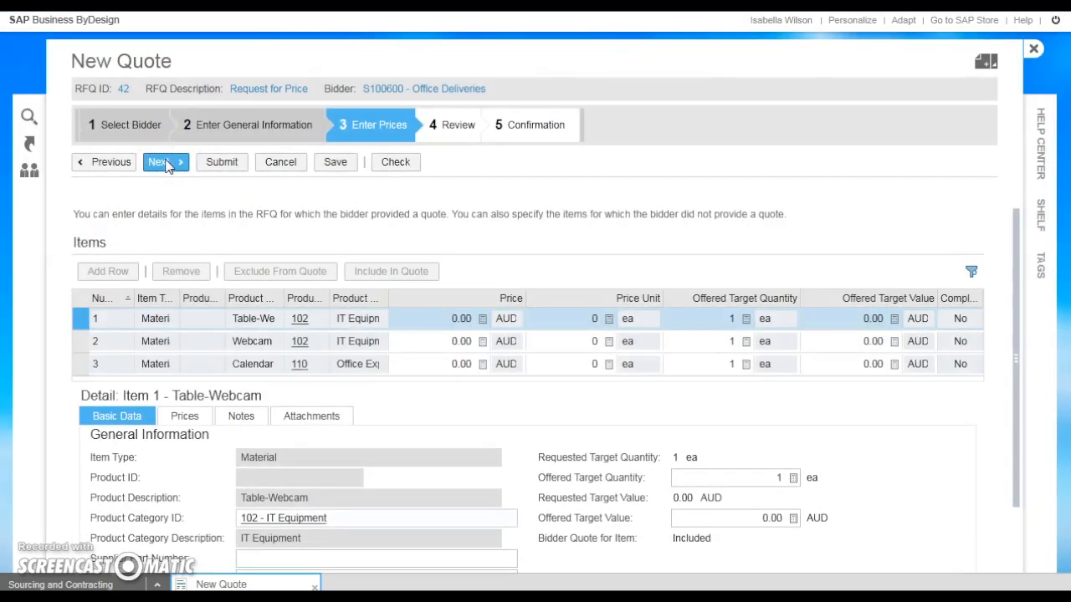
# Set the Office Deliveries prices for Table-Webcam and Webcam for Notebooks to 75 AUD each.
pyautogui.click(482, 319)
pyautogui.click(408, 388)
pyautogui.click(441, 411)
pyautogui.click(482, 481)
pyautogui.click(482, 341)
pyautogui.click(407, 411)
pyautogui.click(440, 433)
pyautogui.click(482, 504)
# Set the Office Deliveries price for Calendar Refill to 25 AUD.
pyautogui.click(482, 364)
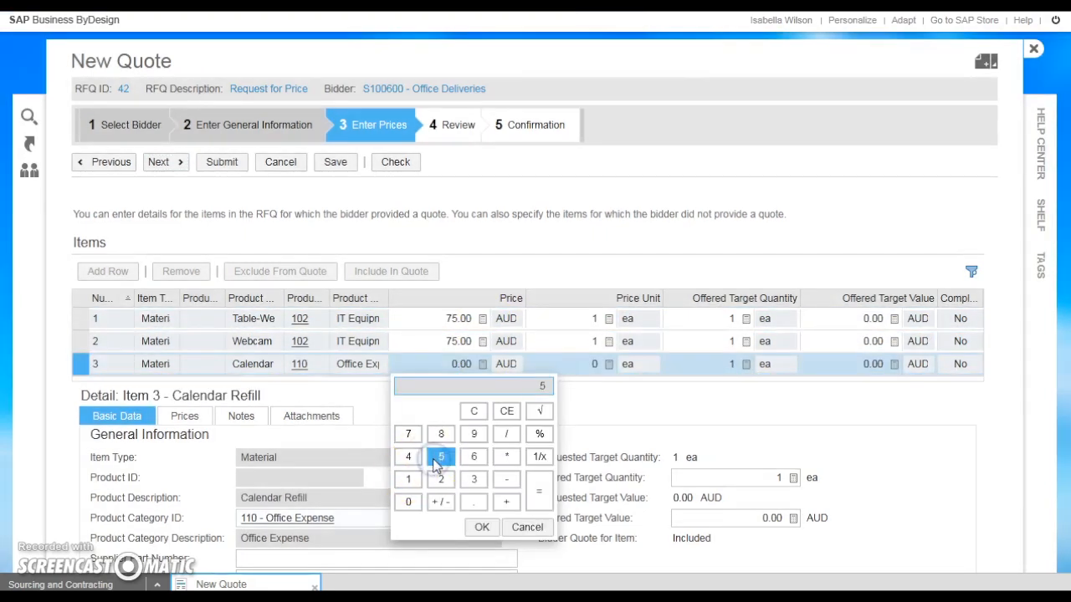
pyautogui.click(441, 479)
pyautogui.click(441, 456)
pyautogui.click(482, 527)
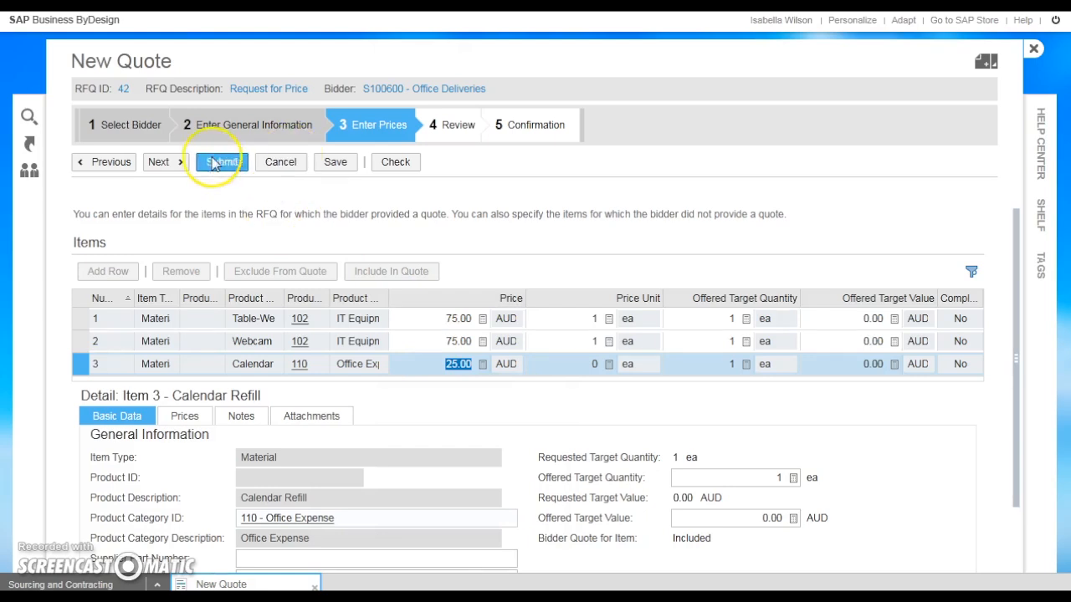
# Review the Office Deliveries quote, save it and submit it, and close the finished quote.
pyautogui.click(168, 162)
pyautogui.click(333, 162)
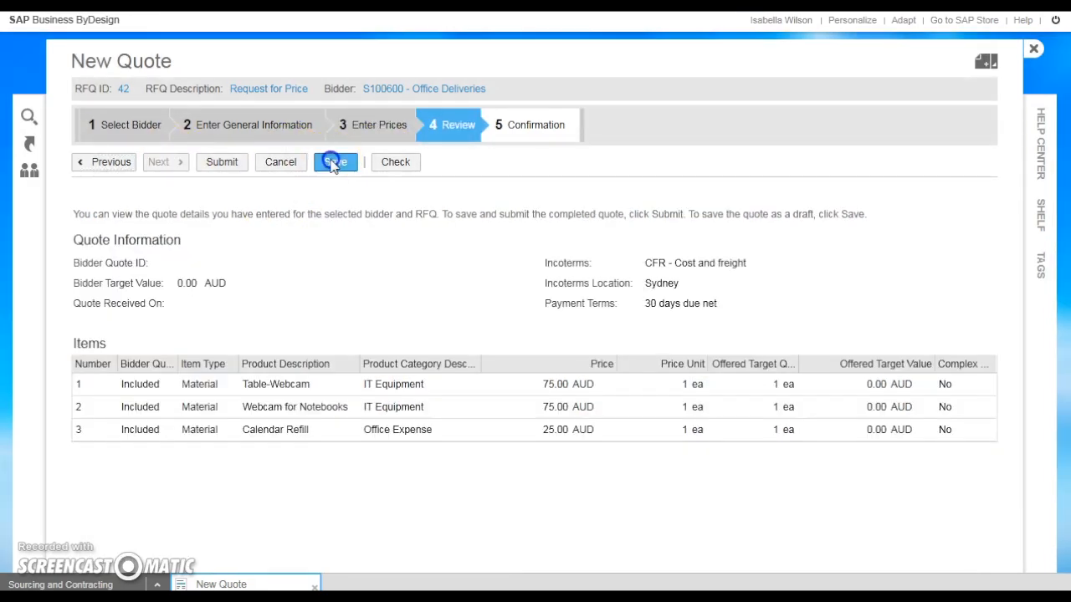
pyautogui.click(241, 170)
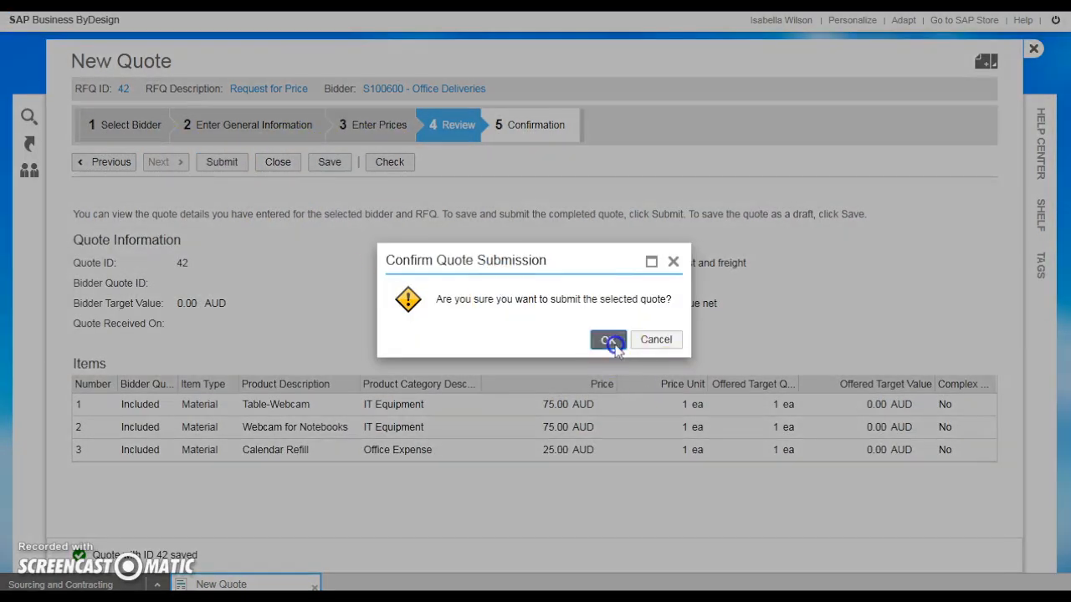
pyautogui.click(615, 344)
pyautogui.click(220, 163)
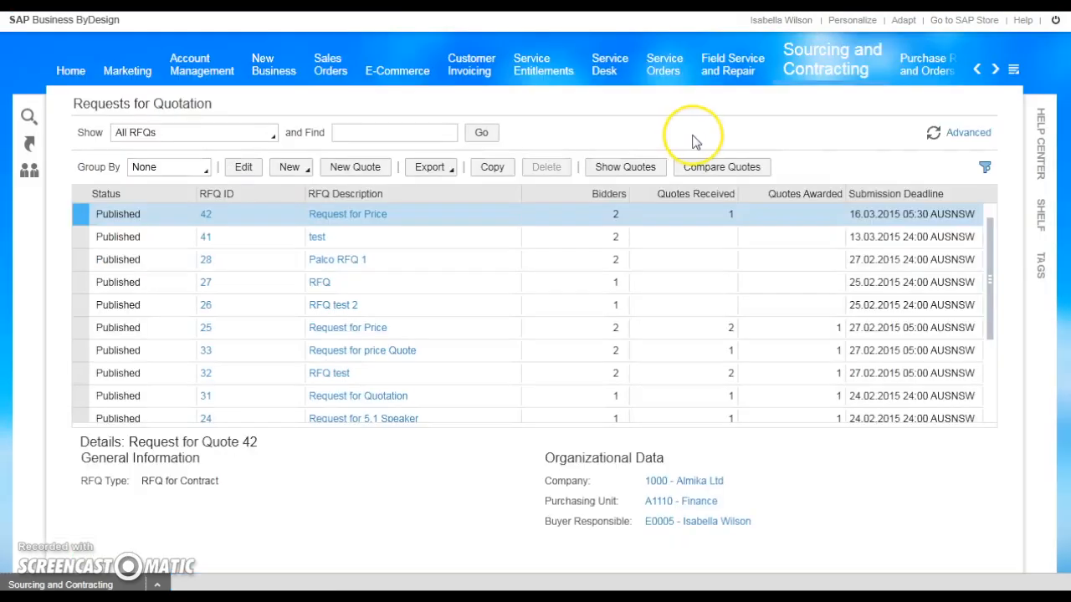
# Refresh the RFQ list and compare the two quotes for "Request for Price", including the Item 1 price details.
pyautogui.click(938, 137)
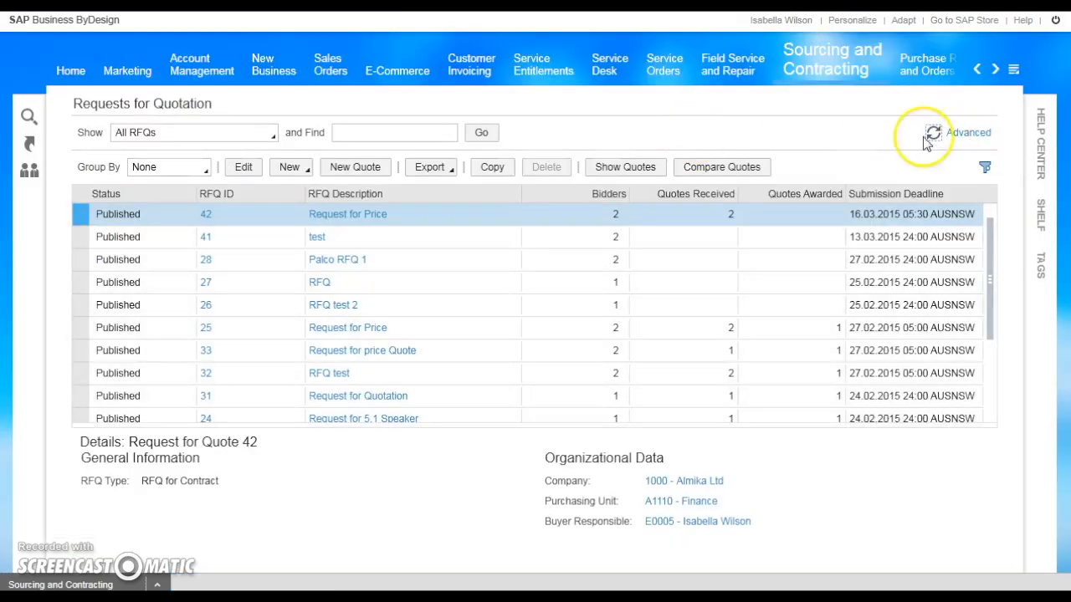
pyautogui.click(710, 170)
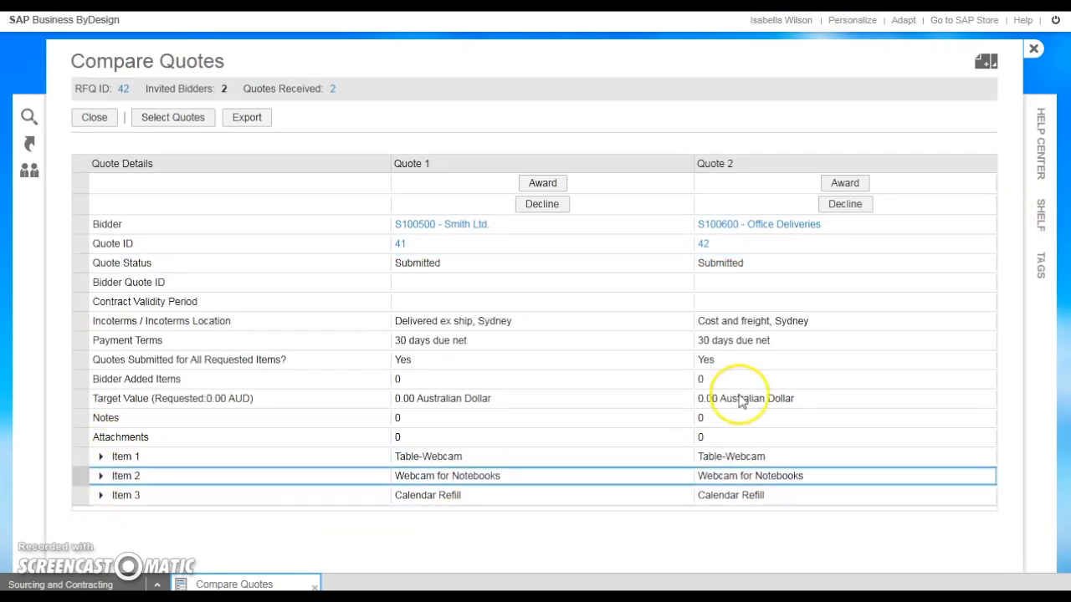
pyautogui.click(100, 456)
pyautogui.moveTo(1017, 402); pyautogui.dragTo(1017, 485)
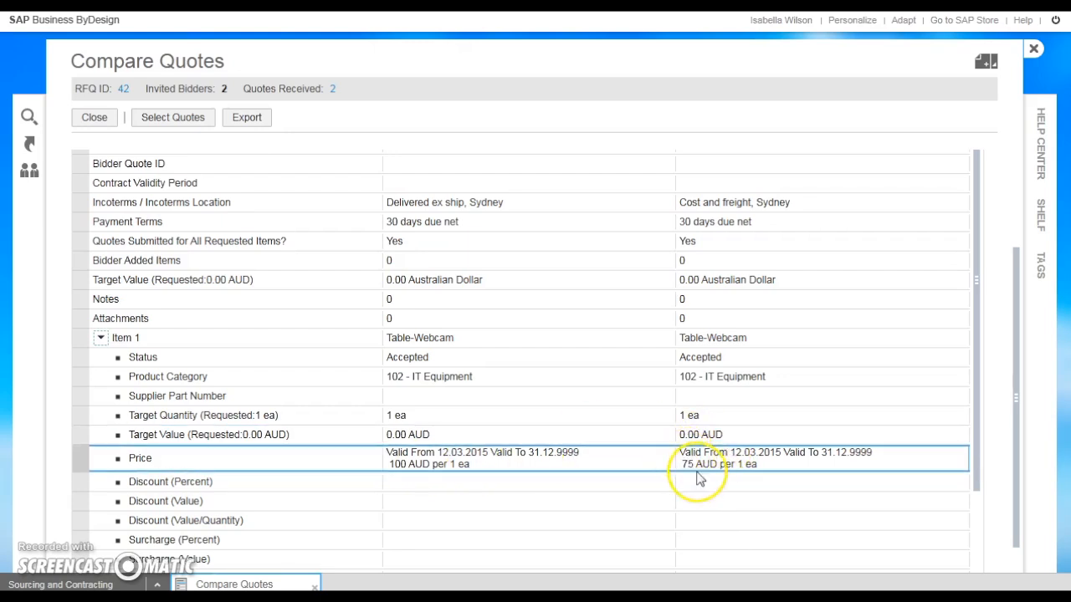
pyautogui.moveTo(1020, 359); pyautogui.dragTo(1015, 259)
# Award the Office Deliveries quote as the winning quote and close the quote comparison.
pyautogui.click(822, 182)
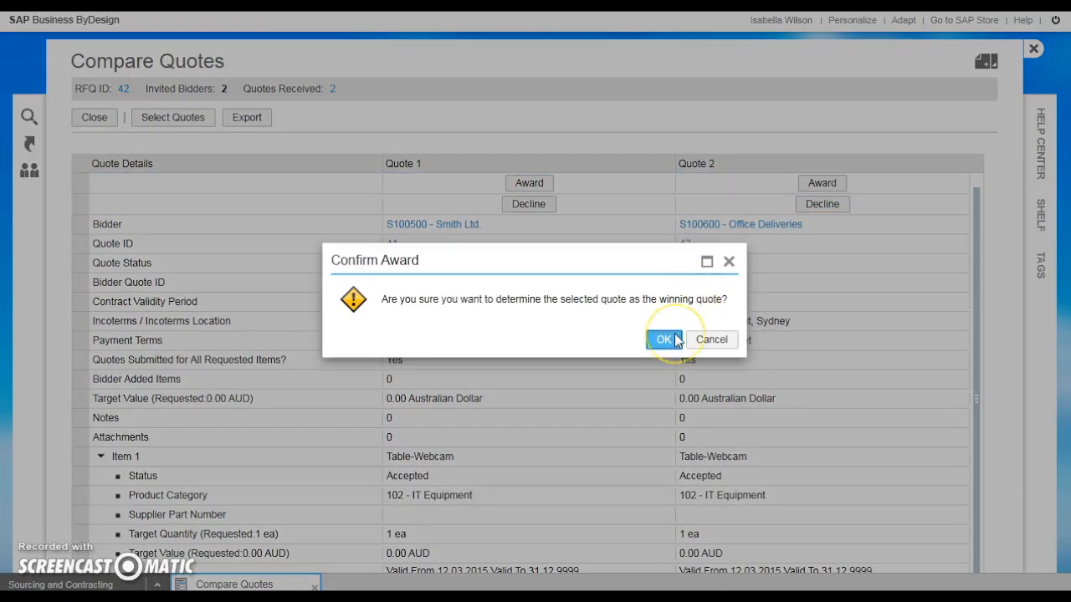
pyautogui.click(674, 339)
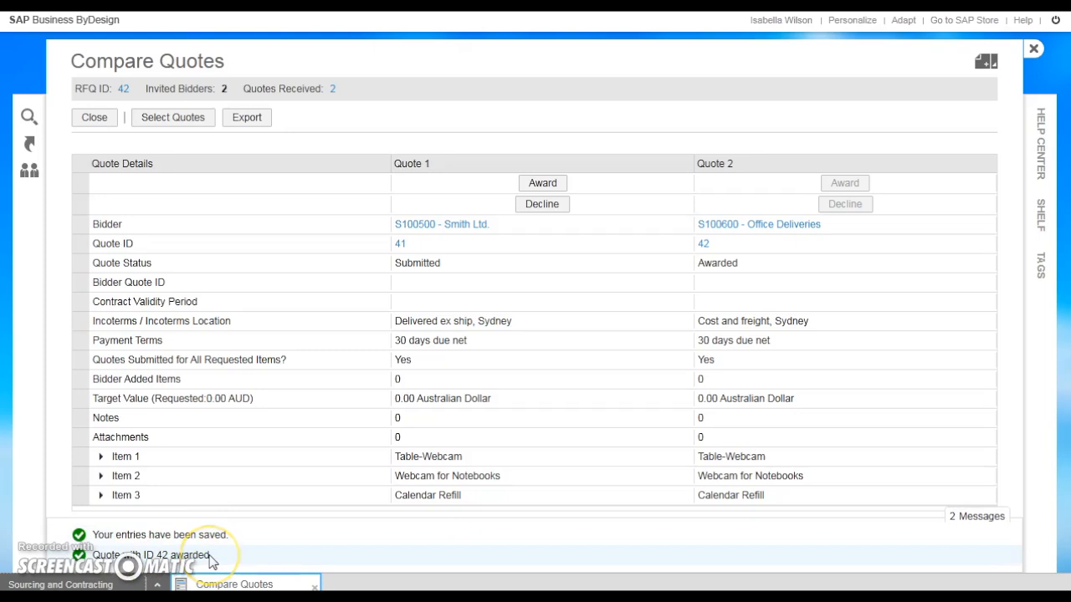
pyautogui.click(88, 121)
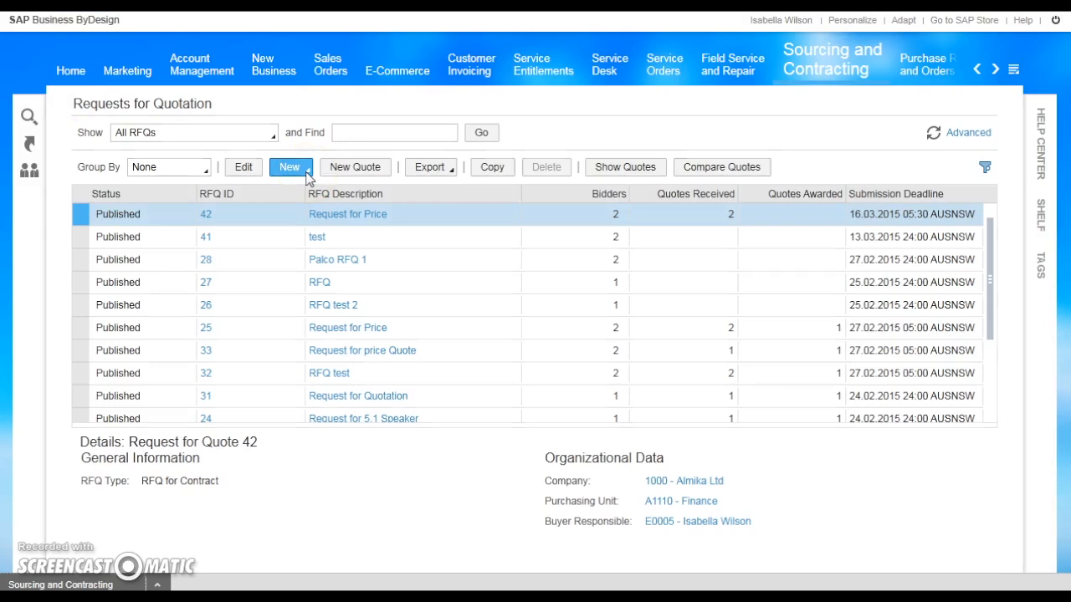
# Examine the document flow in the full details of the "Request for Price" RFQ, and search the help for "RFQ quick guide".
pyautogui.click(205, 216)
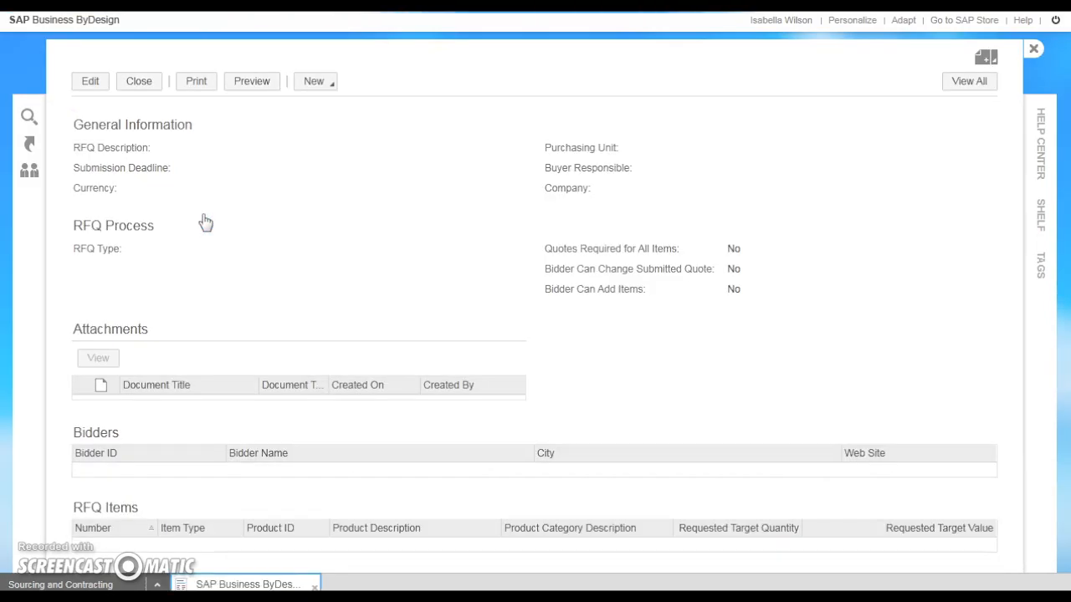
pyautogui.click(971, 115)
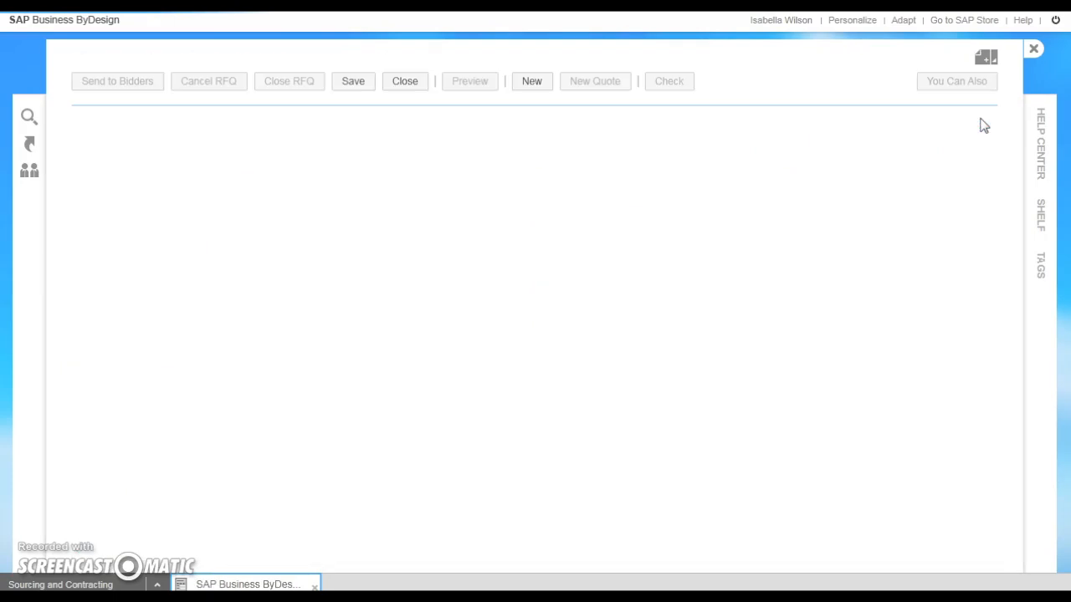
pyautogui.click(371, 159)
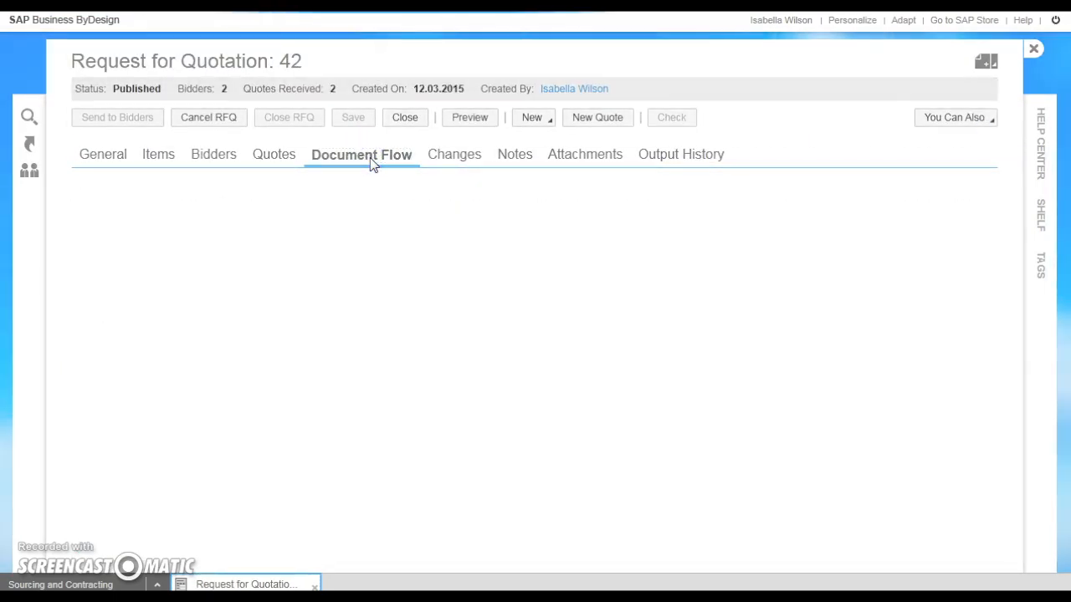
pyautogui.moveTo(1015, 209); pyautogui.dragTo(1016, 277)
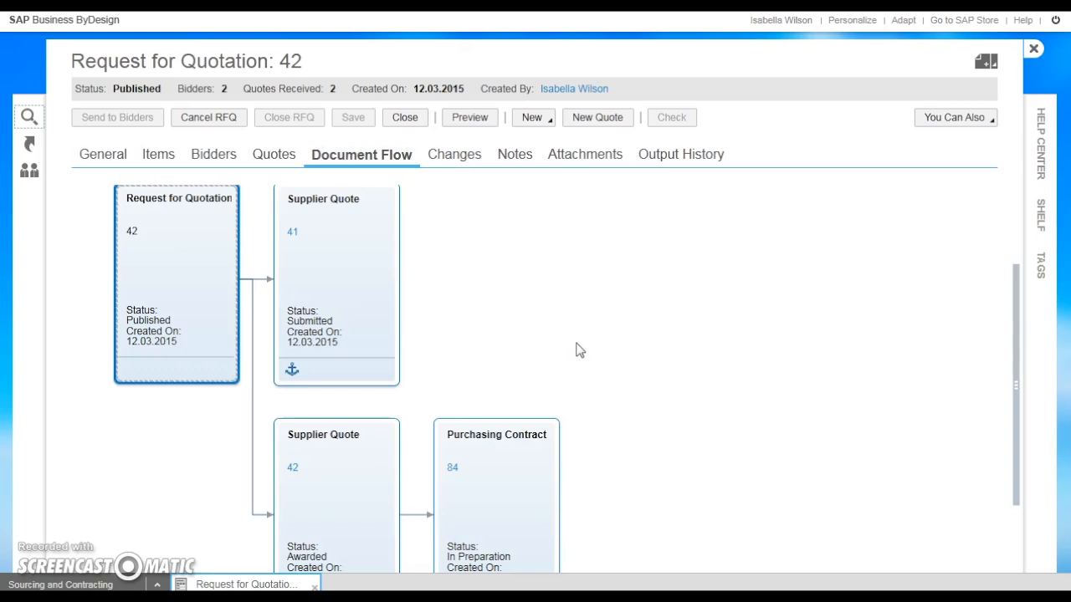
pyautogui.click(1040, 156)
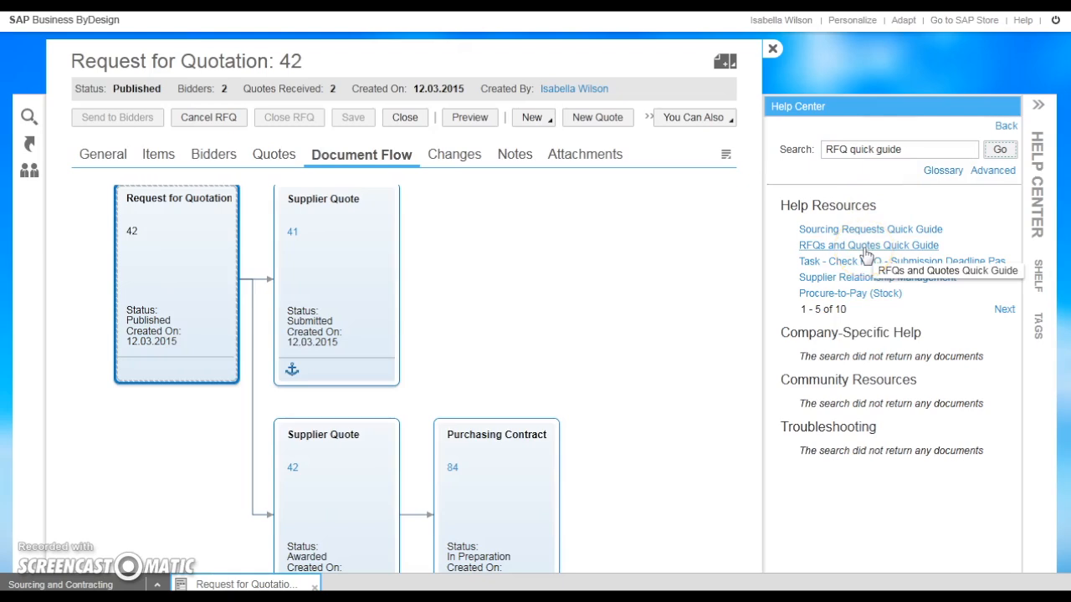
# Open the purchasing contract that follows the awarded quote for editing and review its items.
pyautogui.click(454, 474)
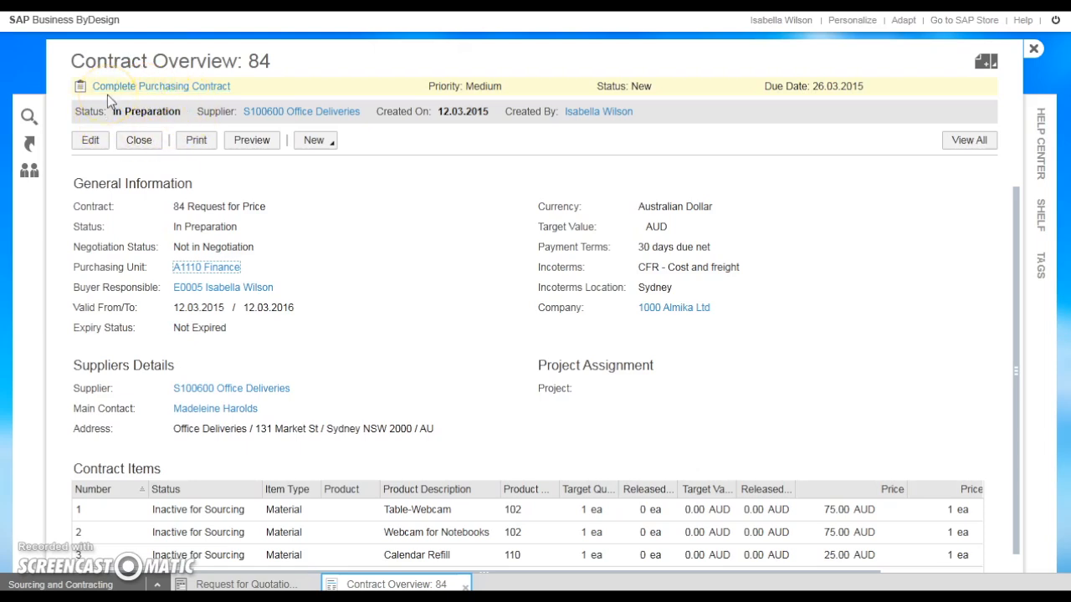
pyautogui.click(91, 142)
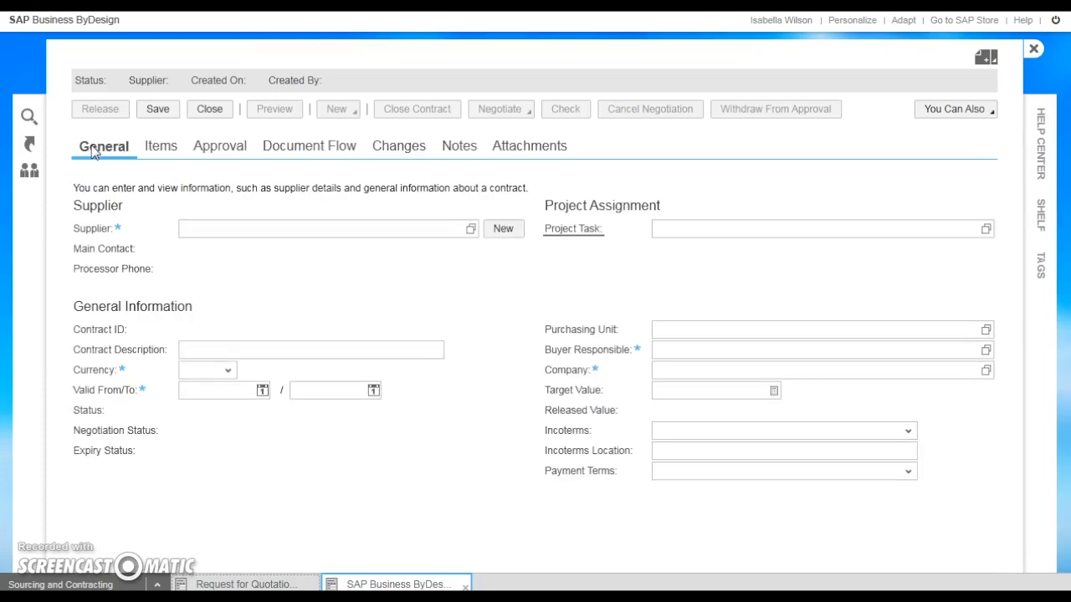
pyautogui.click(164, 164)
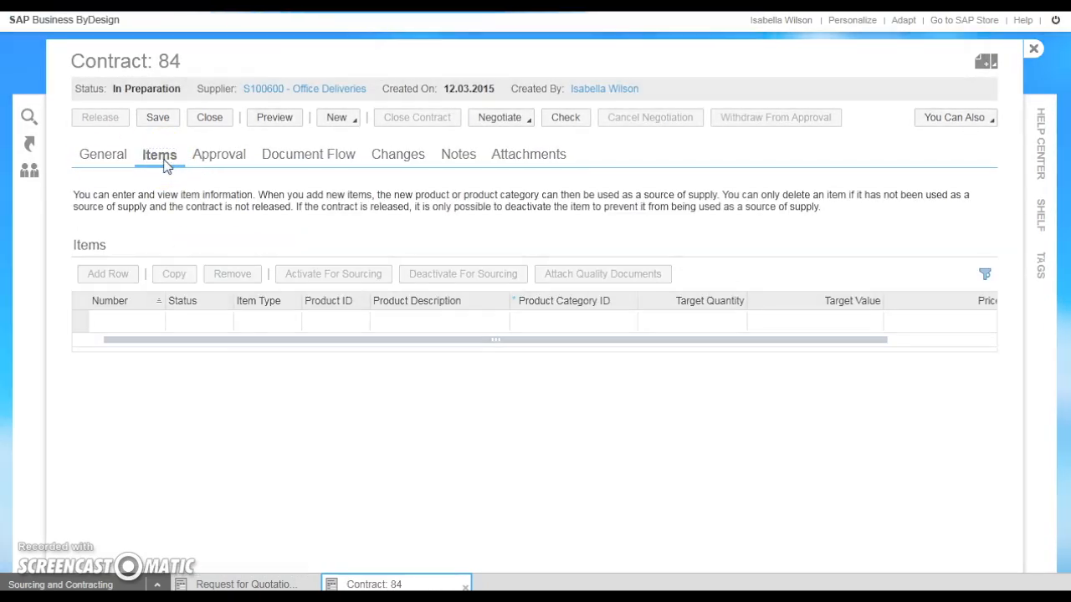
pyautogui.moveTo(1018, 227); pyautogui.dragTo(1018, 273)
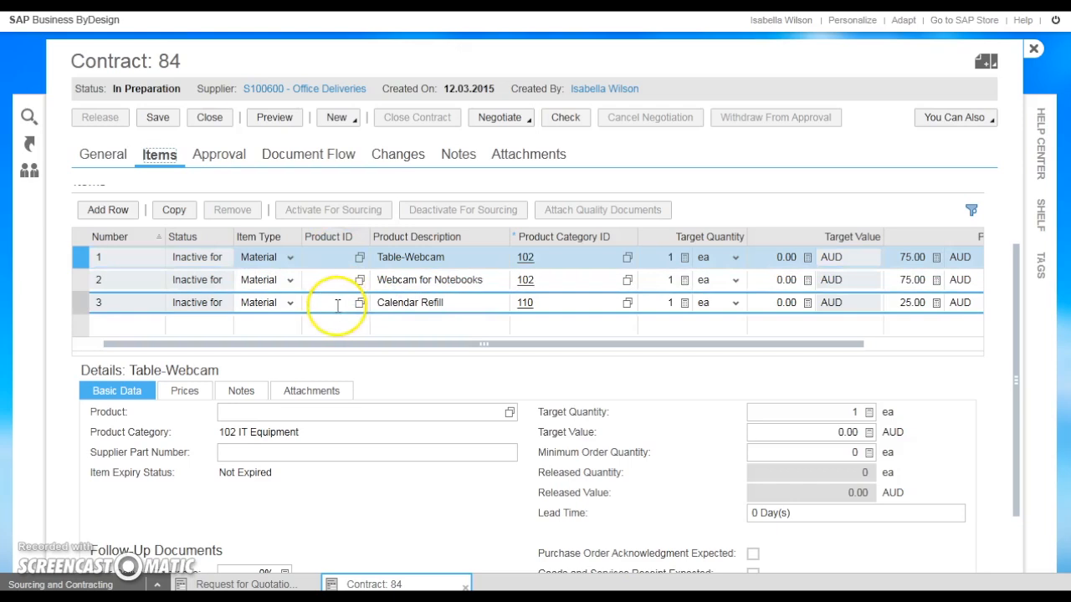
# Assign products P100176, P100177 and P100178 to the Table-Webcam, Webcam for Notebooks and Calendar Refill items of the contract.
pyautogui.click(330, 258)
pyautogui.write('P100176')
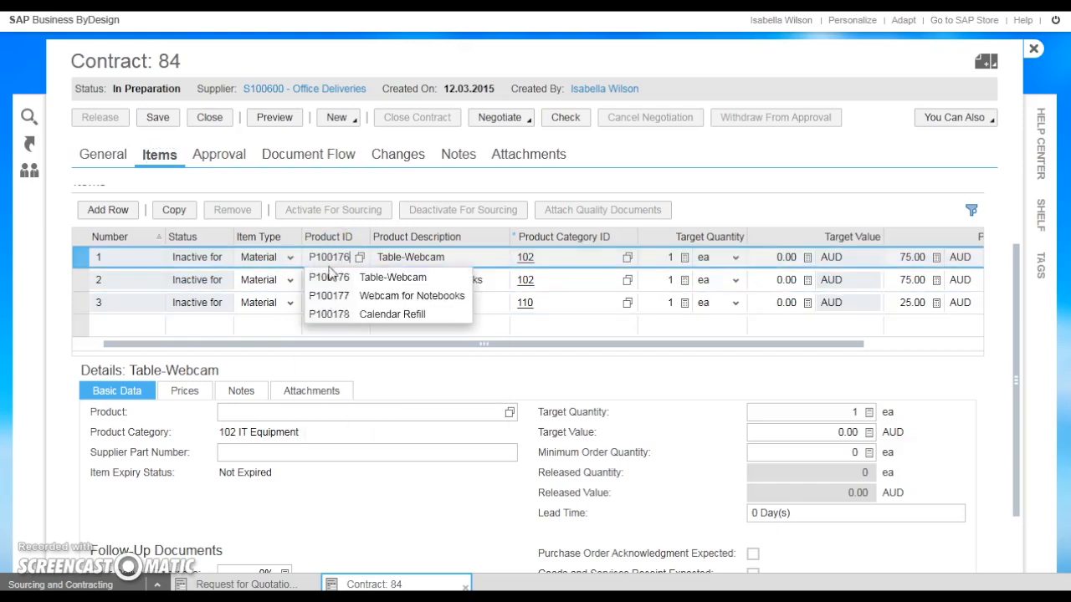
pyautogui.click(328, 277)
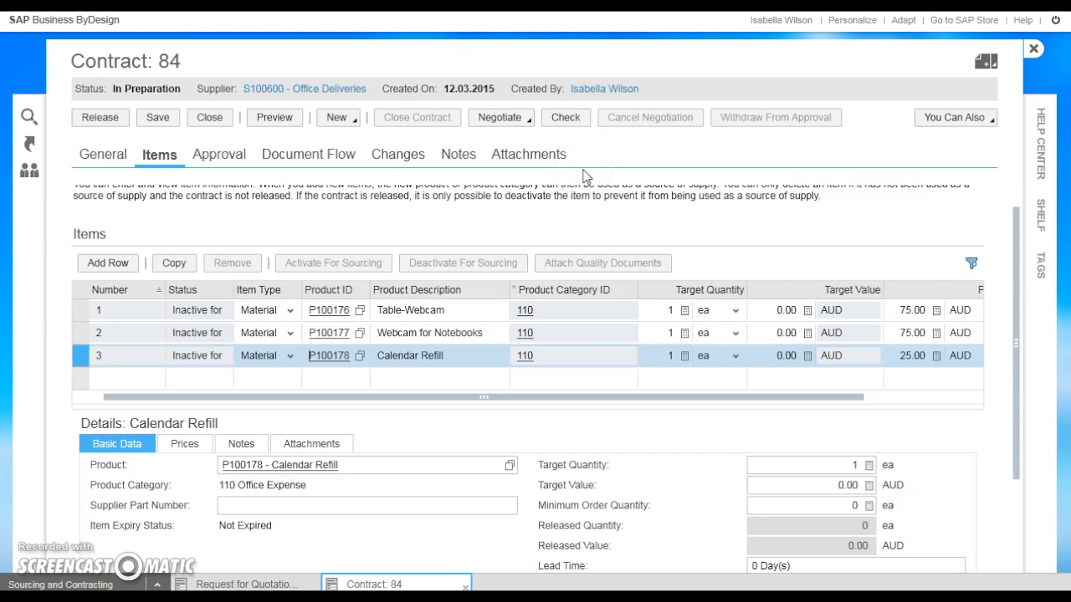
# Check contract 84 for errors, release it, and close the request for quotation.
pyautogui.click(562, 119)
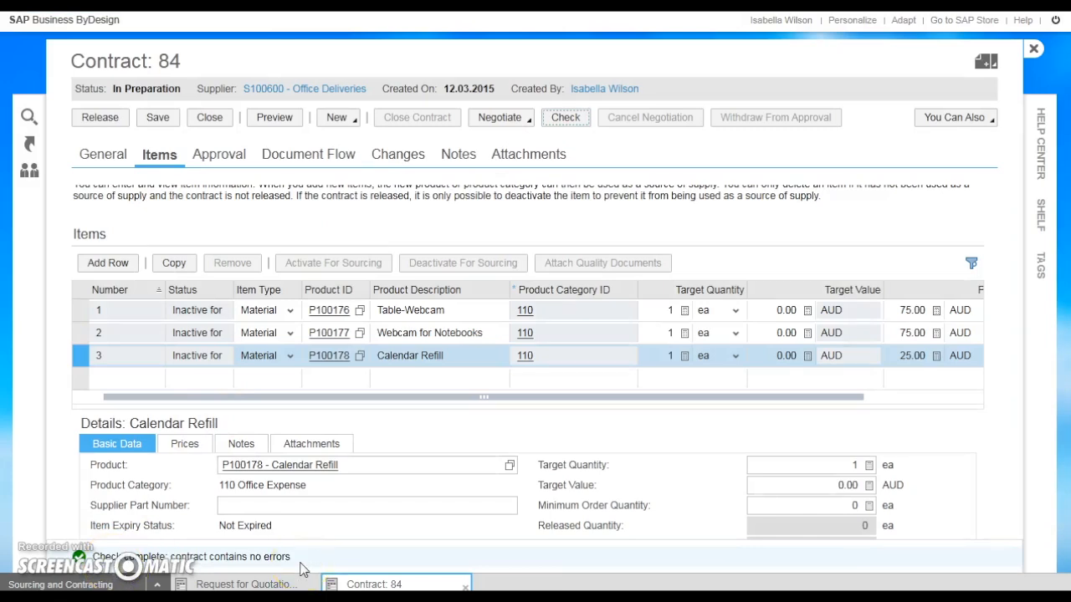
pyautogui.click(100, 130)
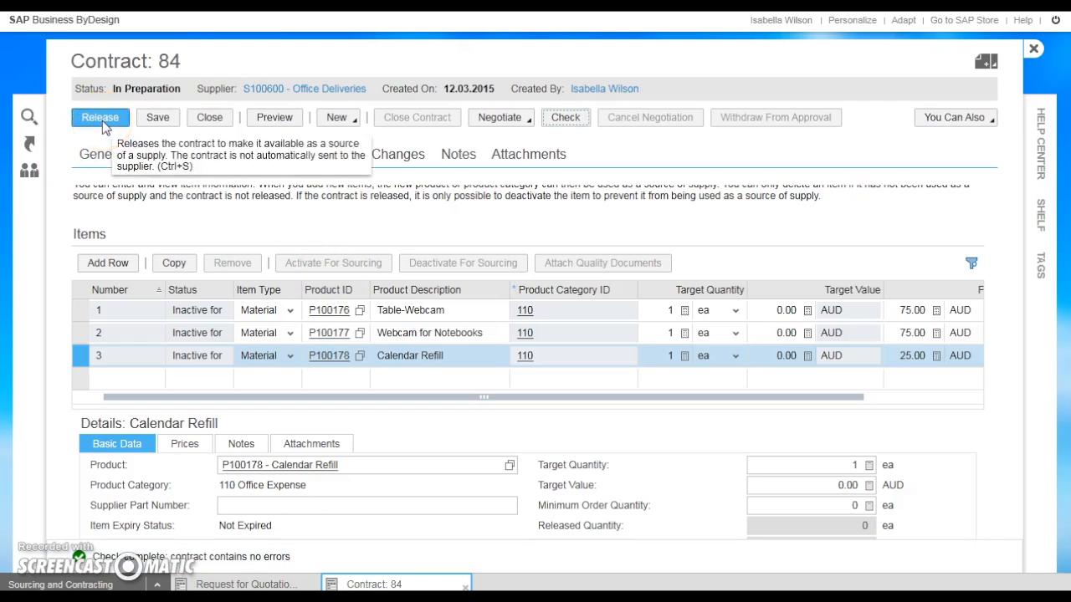
pyautogui.click(102, 122)
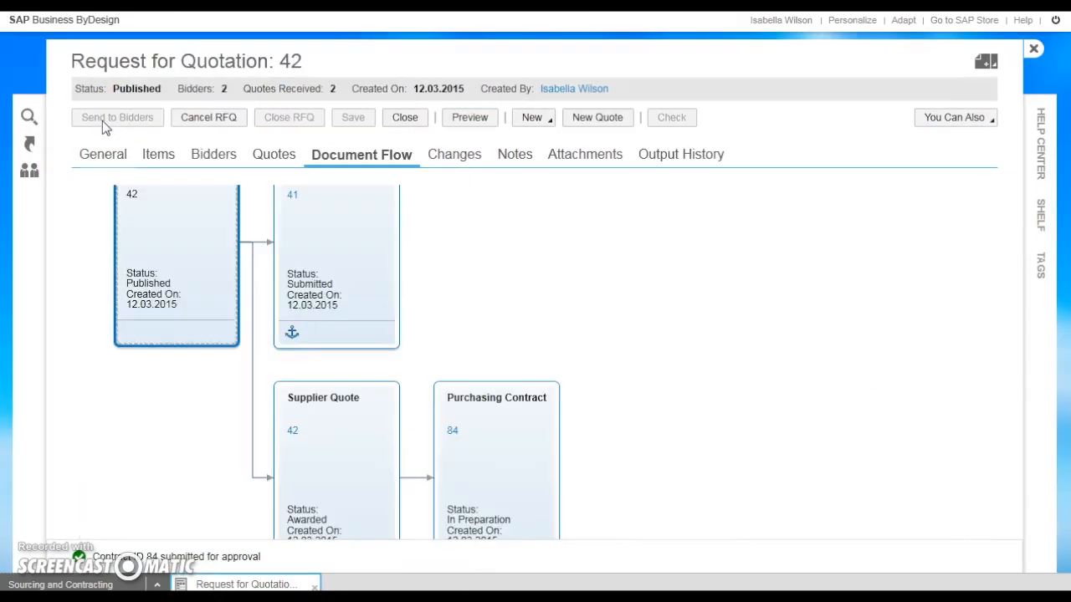
pyautogui.click(422, 120)
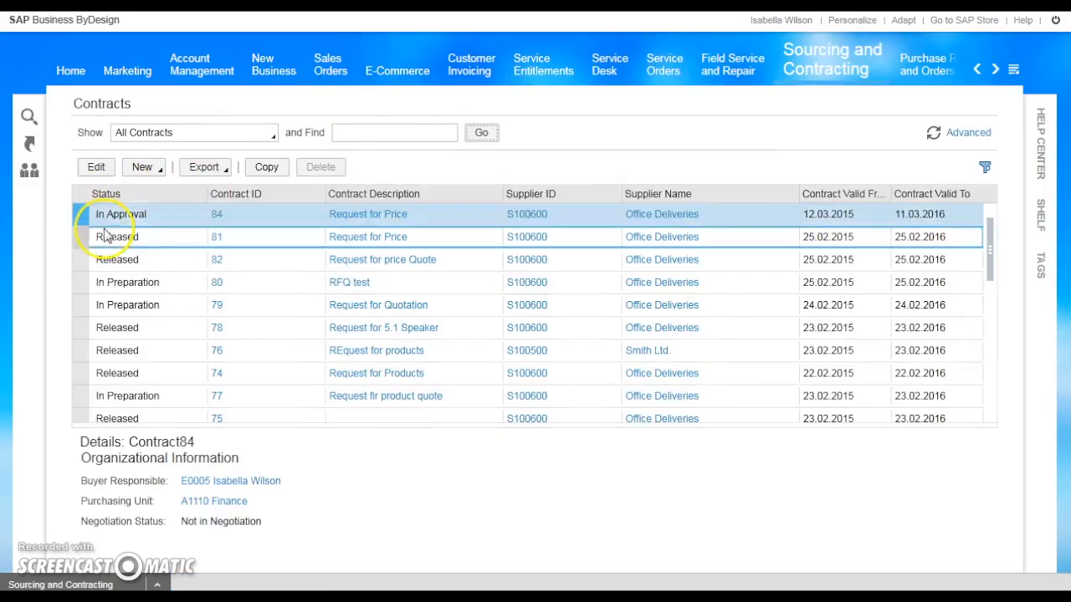
# Examine the approval details of contract 84 and its status in the list of all contracts.
pyautogui.click(80, 215)
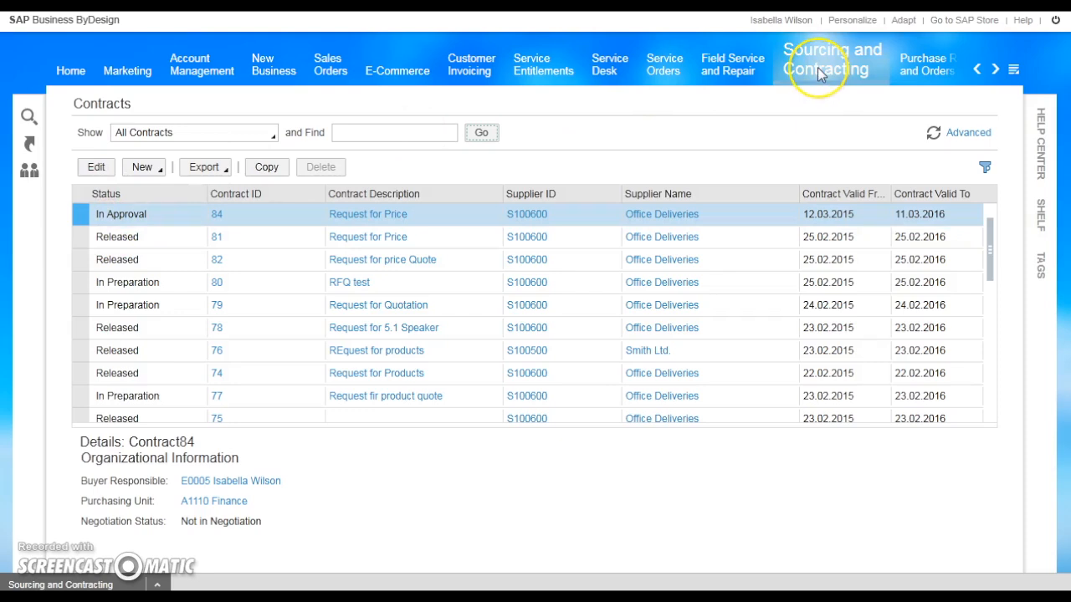
pyautogui.moveTo(818, 67)
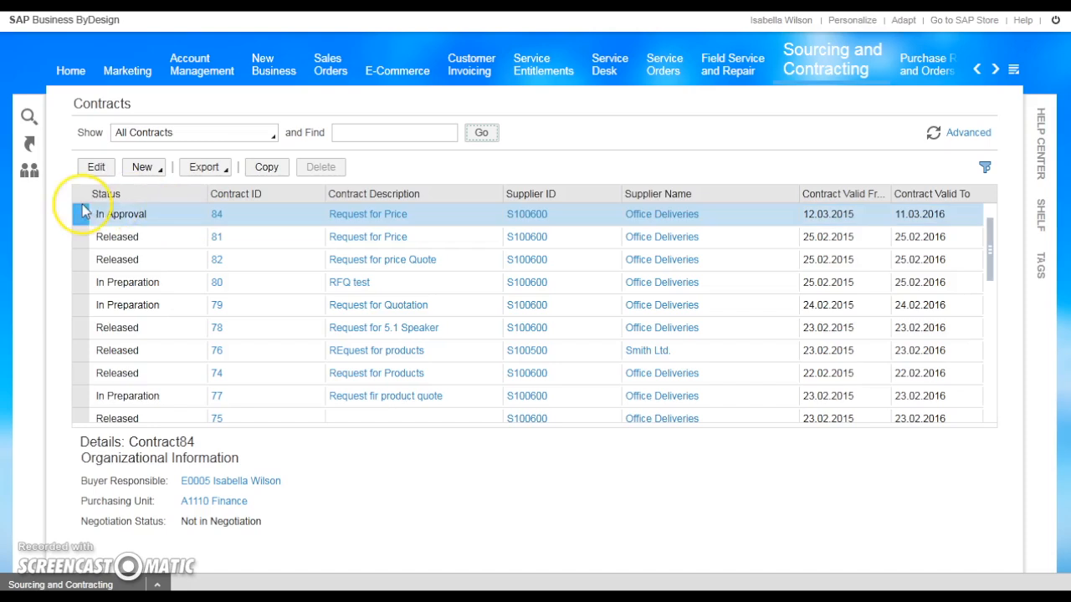
pyautogui.click(216, 216)
pyautogui.click(953, 116)
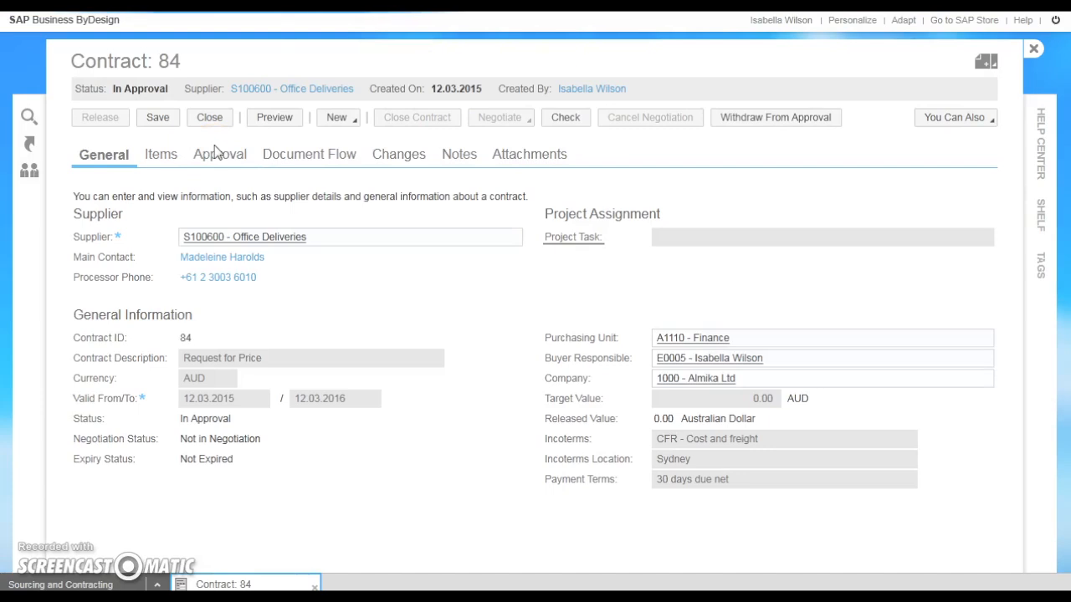
pyautogui.click(209, 161)
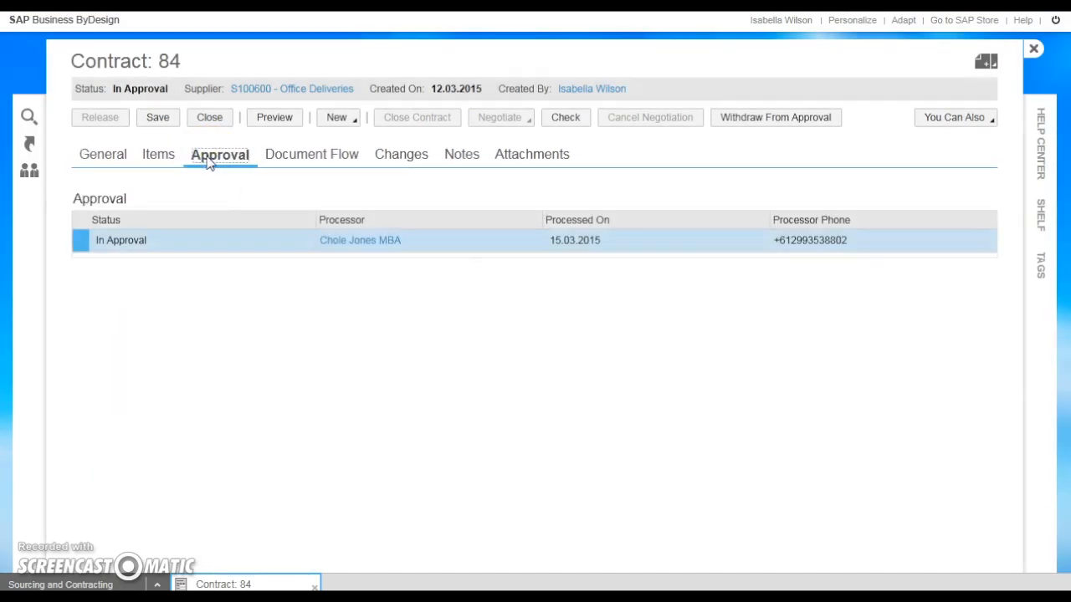
pyautogui.click(416, 247)
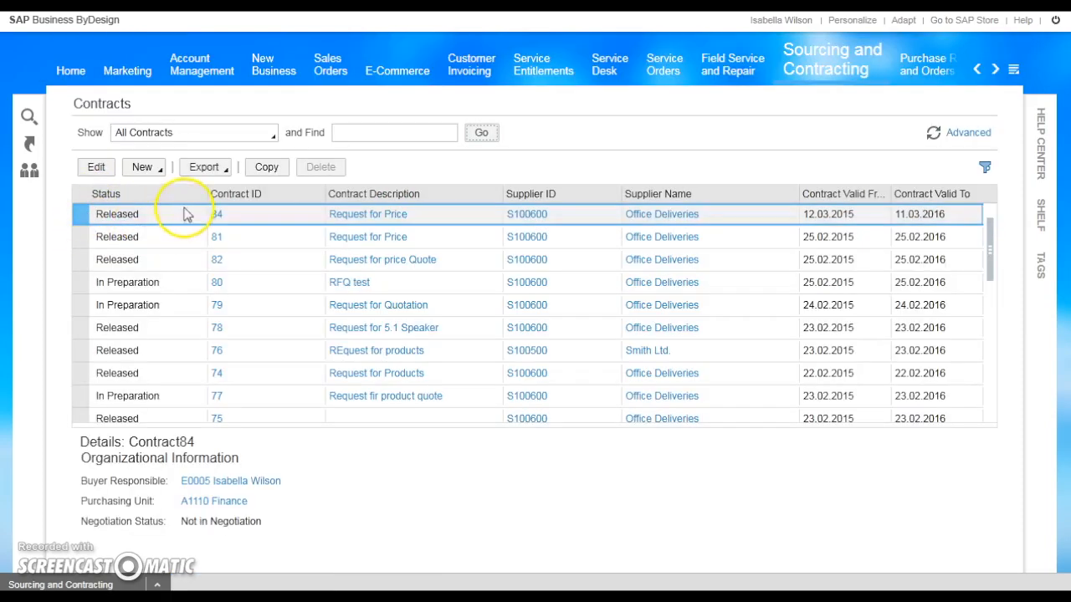
pyautogui.click(154, 213)
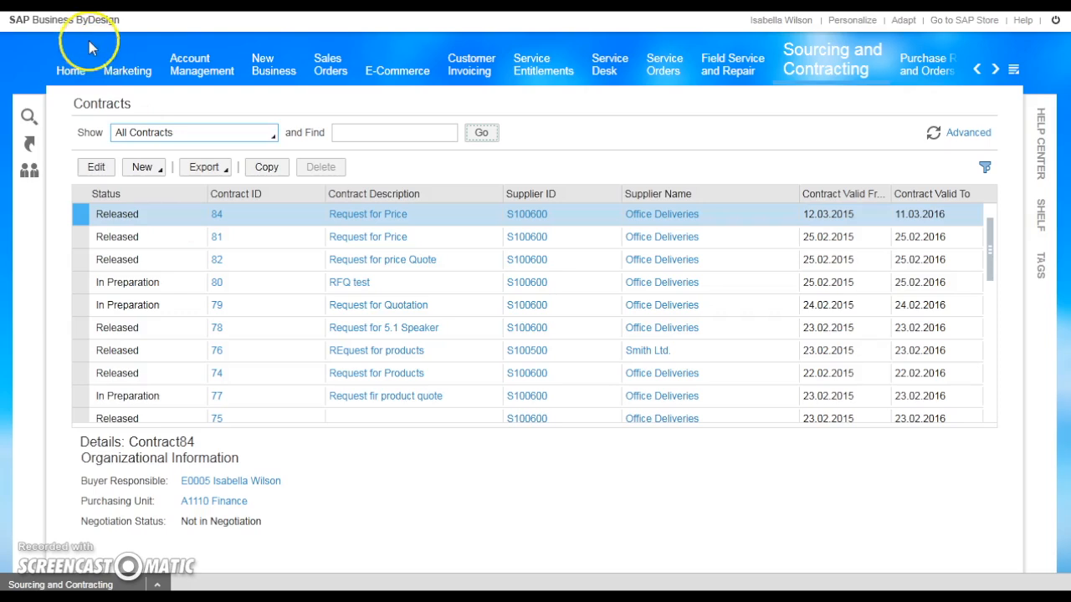
pyautogui.click(373, 139)
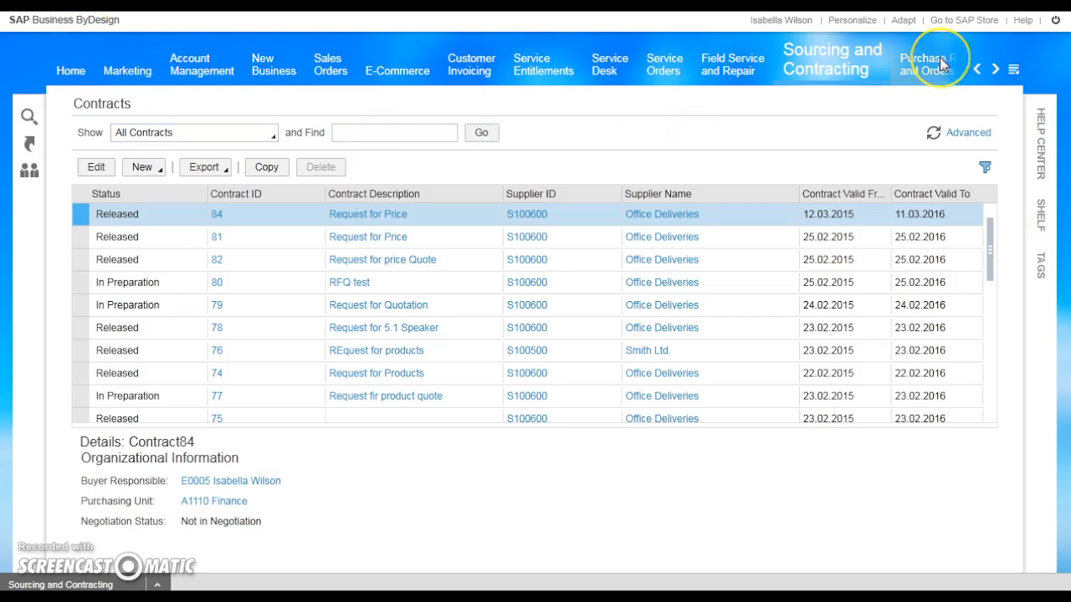
# Create a new purchase order, show all of its details, and set the supplier to Office Deliveries.
pyautogui.moveTo(940, 60)
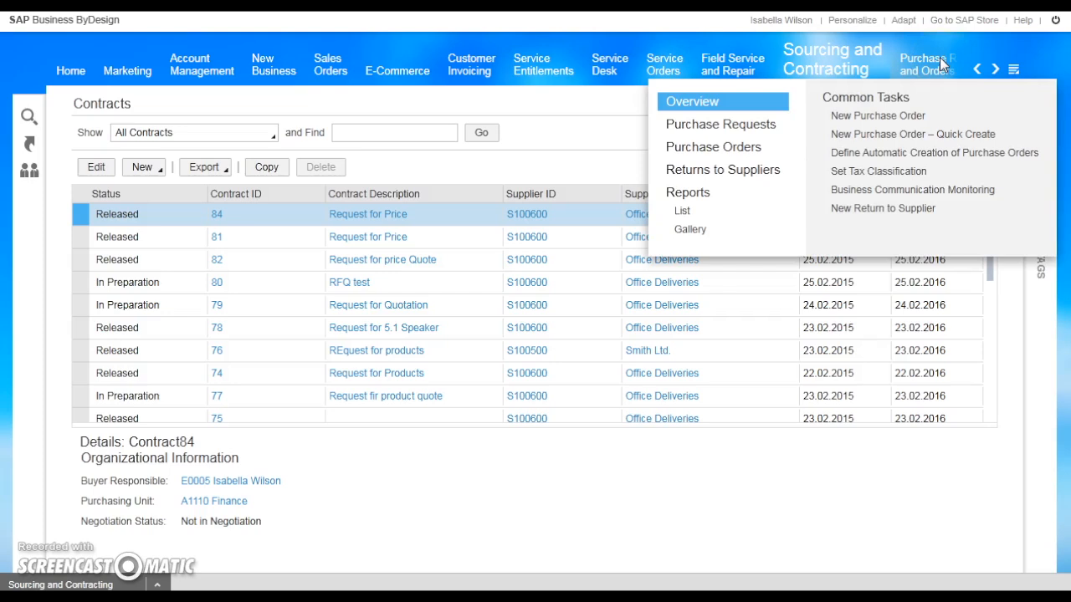
pyautogui.click(759, 149)
pyautogui.click(149, 170)
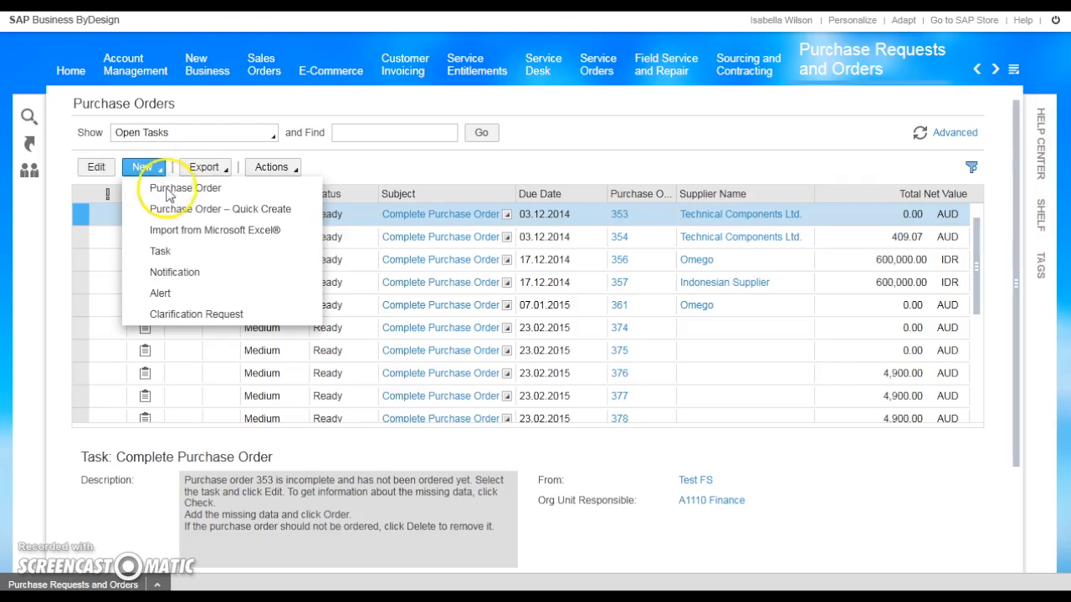
pyautogui.click(170, 195)
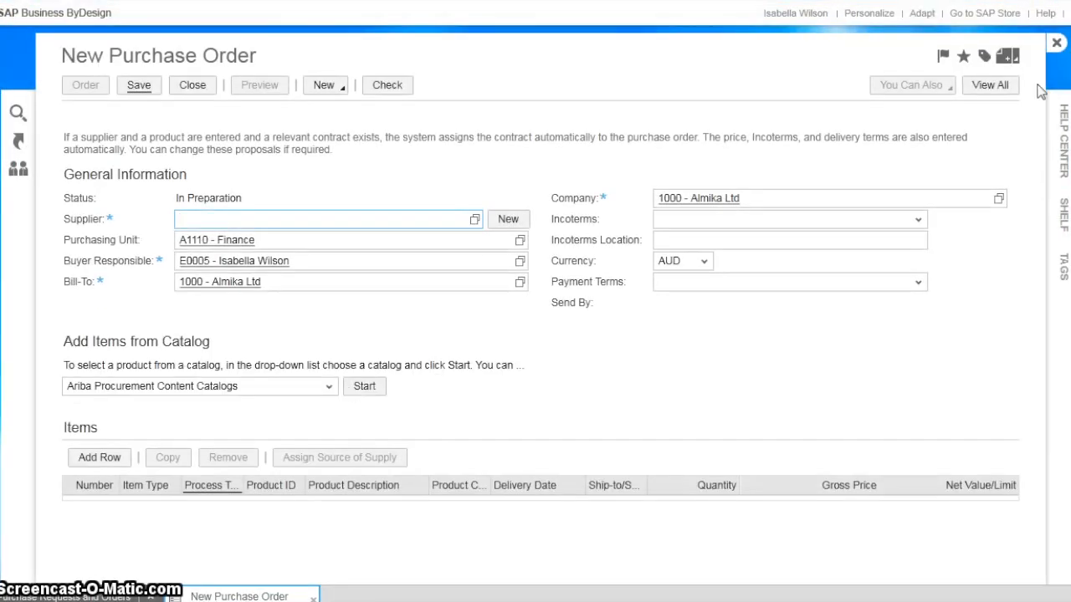
pyautogui.click(996, 84)
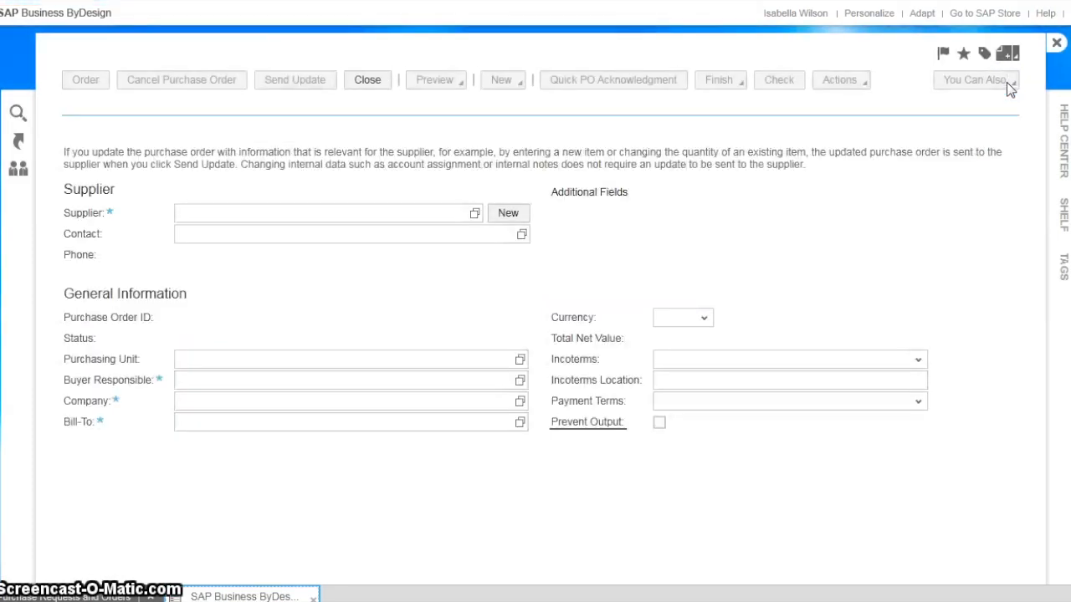
pyautogui.click(241, 236)
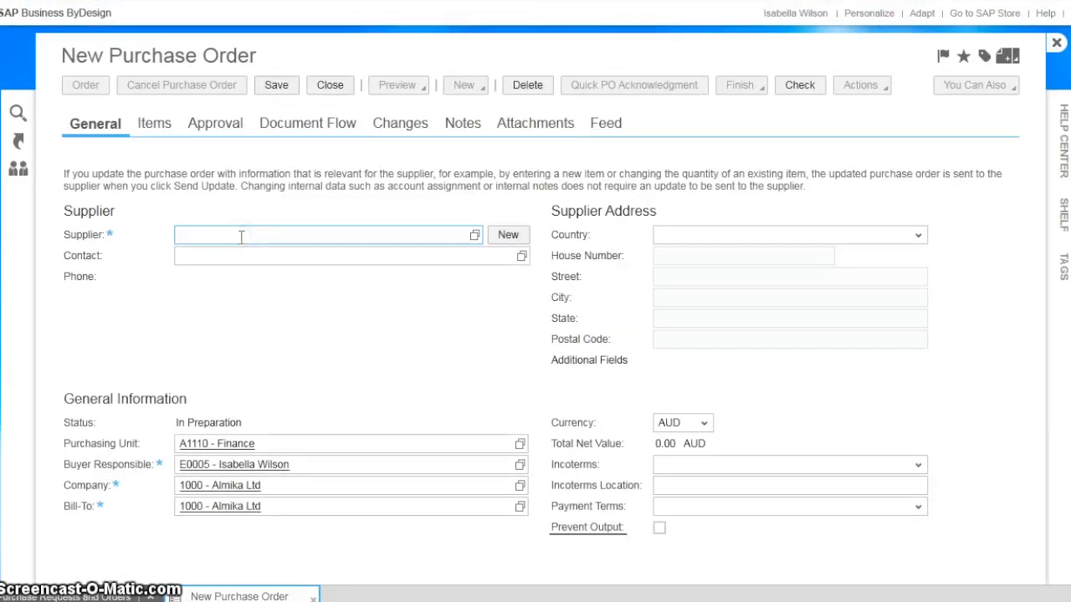
pyautogui.write('S100600')
pyautogui.click(235, 251)
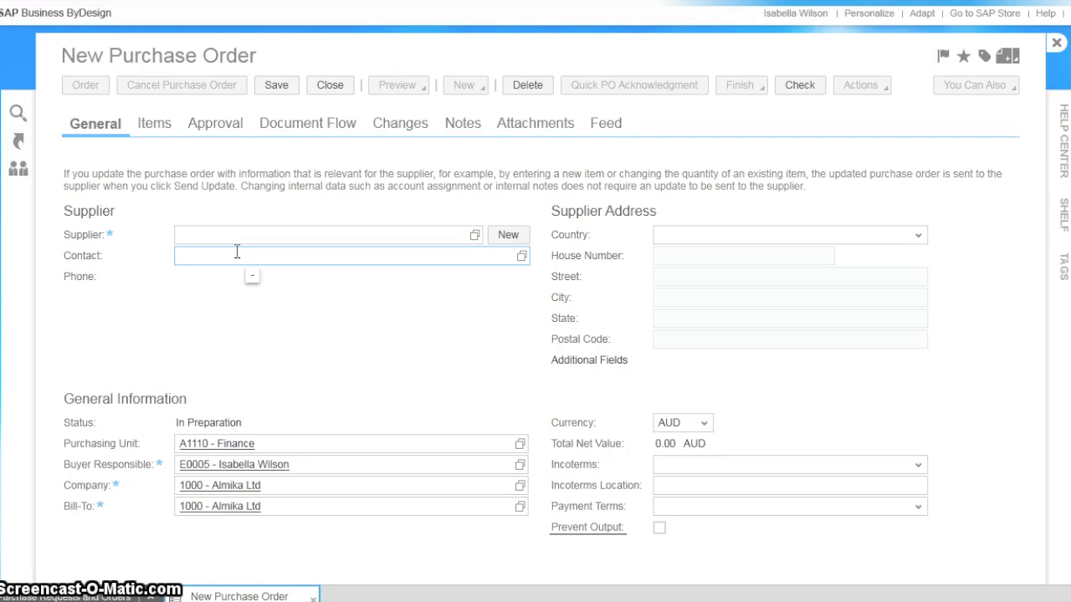
# Add order items for Table-Webcam, Webcam for Notebooks and Calendar Refill, with contract 84 items 1, 2 and 3 as source of supply.
pyautogui.click(149, 123)
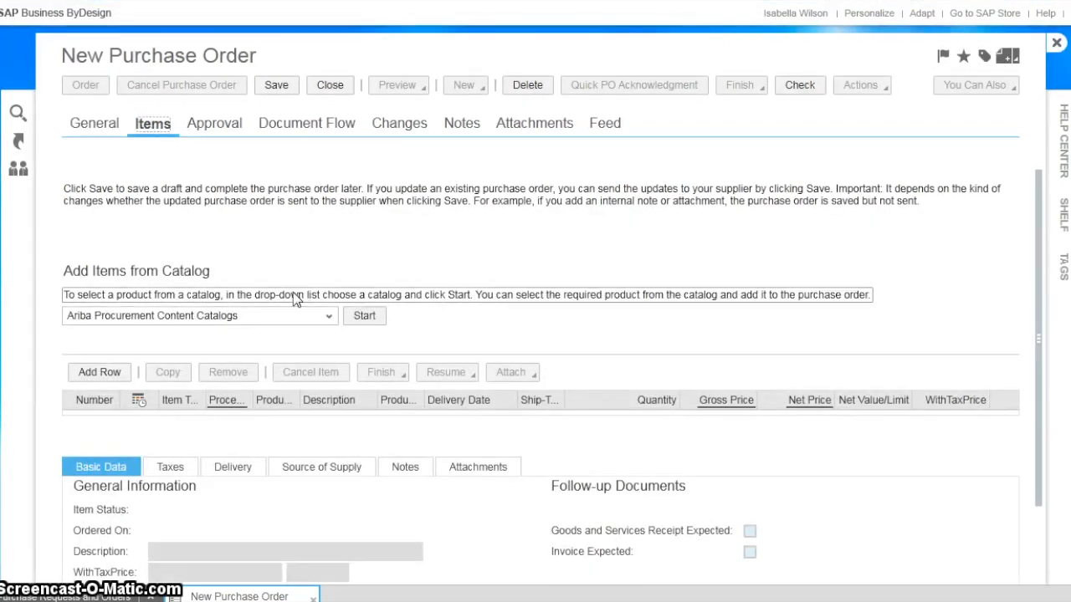
pyautogui.click(100, 373)
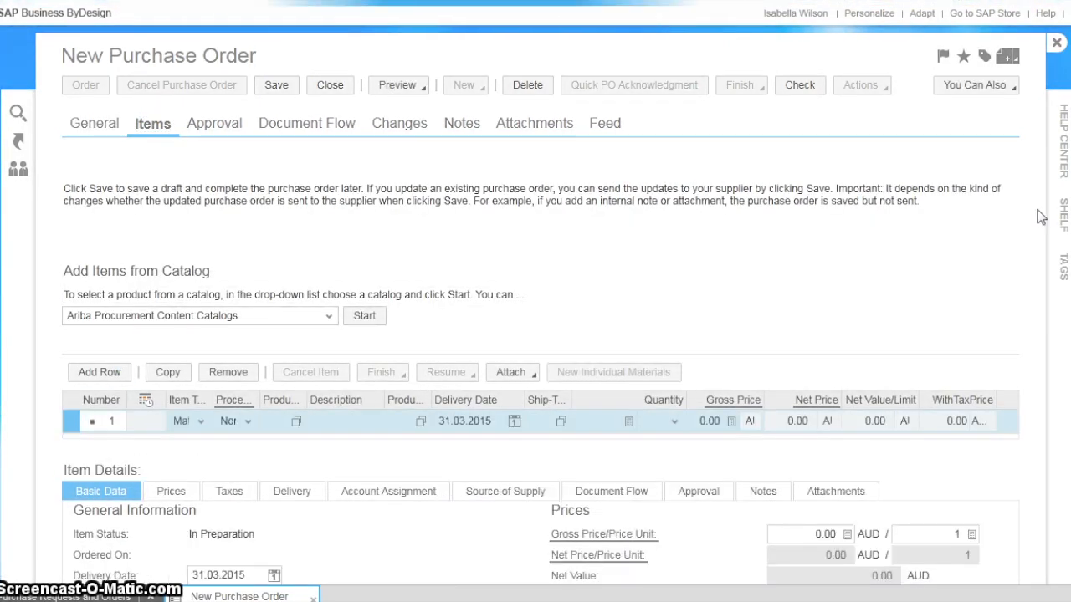
pyautogui.click(501, 494)
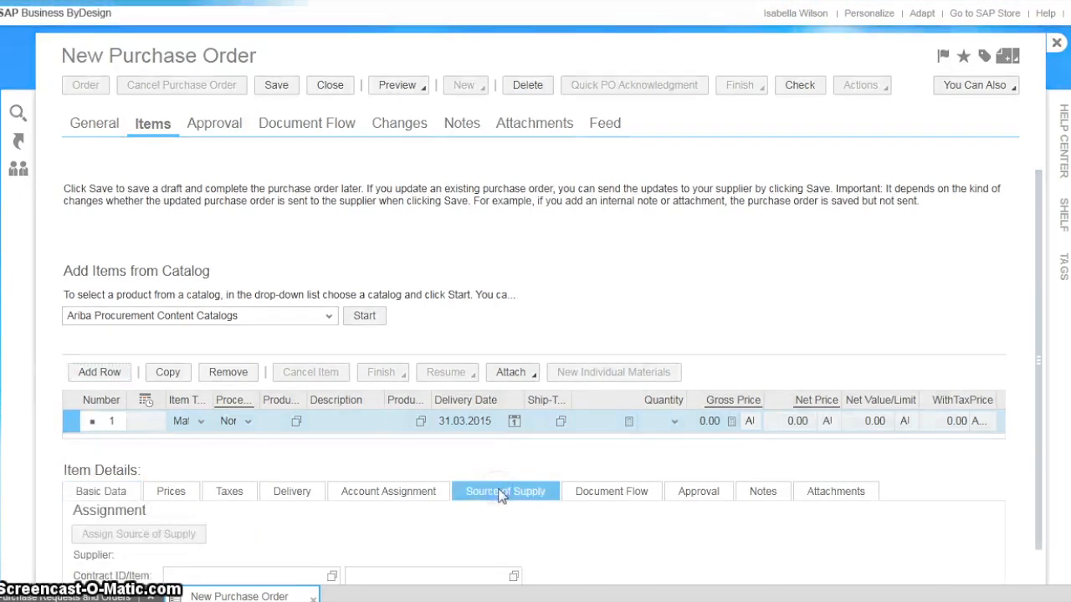
pyautogui.click(332, 551)
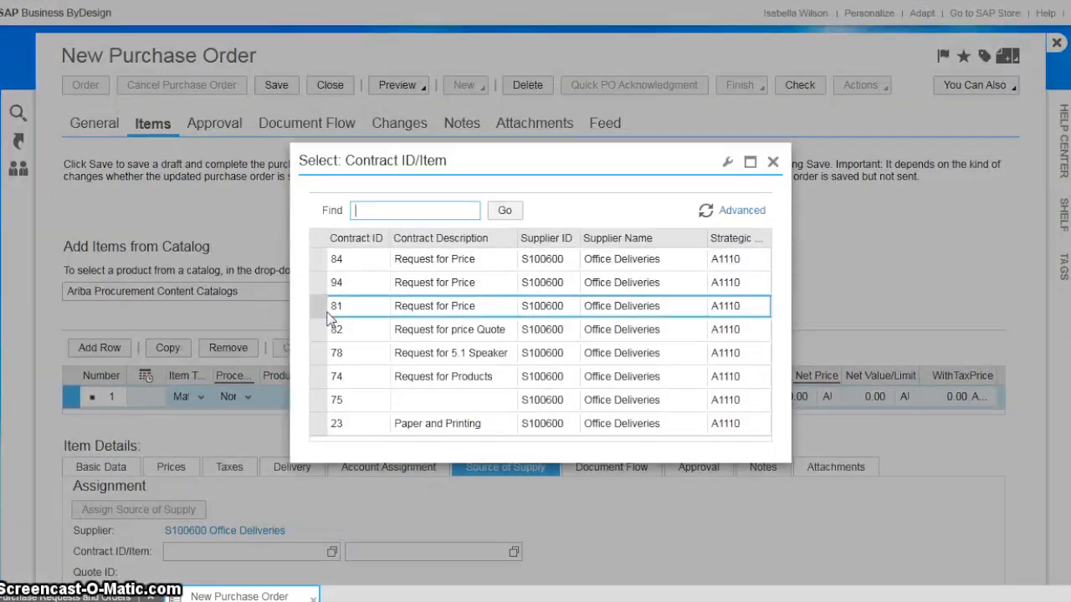
pyautogui.click(319, 294)
pyautogui.click(513, 552)
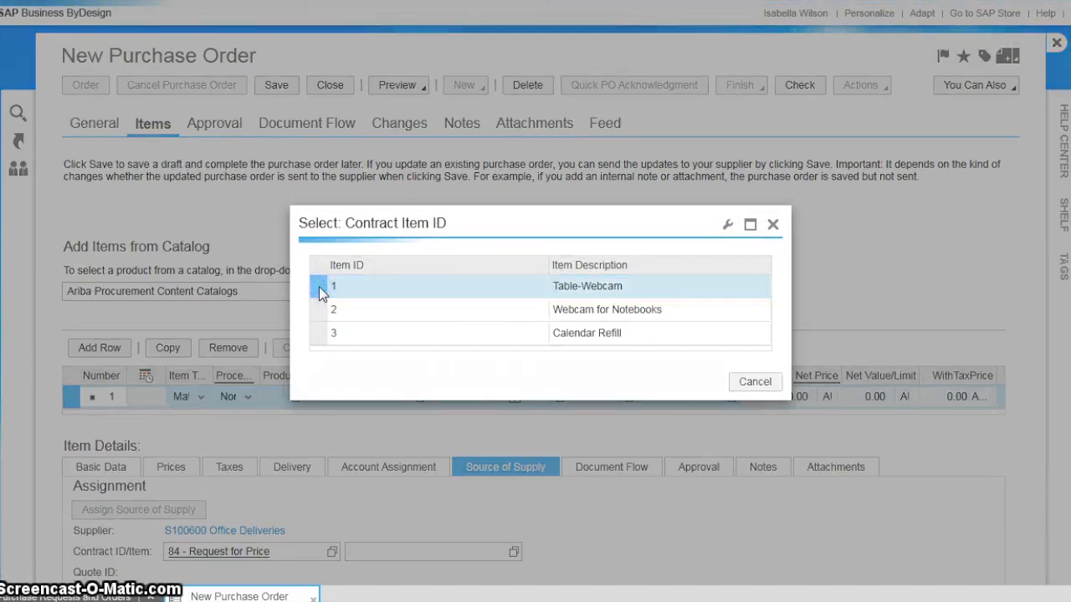
pyautogui.click(320, 289)
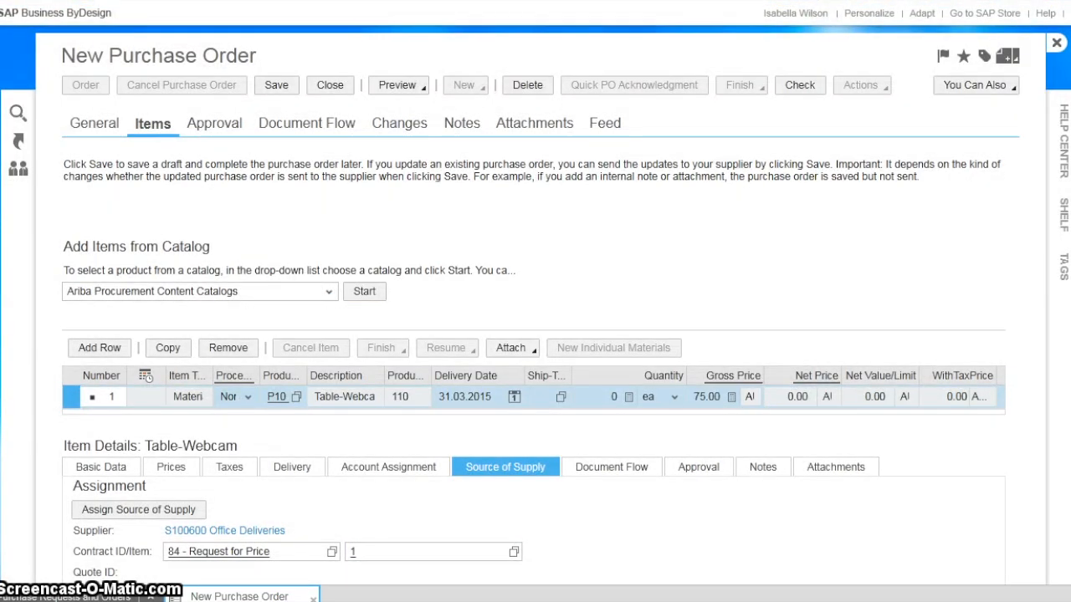
# Set the ship-to location P1100 Almika Heating Sydney and a quantity of 1 ea for all three order items.
pyautogui.click(561, 353)
pyautogui.click(561, 351)
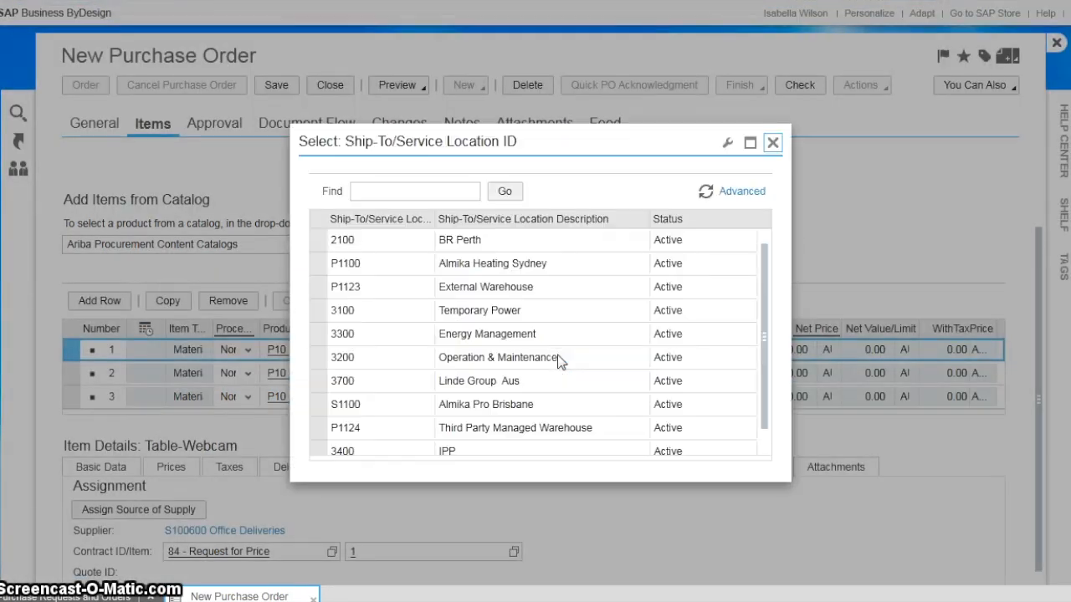
pyautogui.click(321, 265)
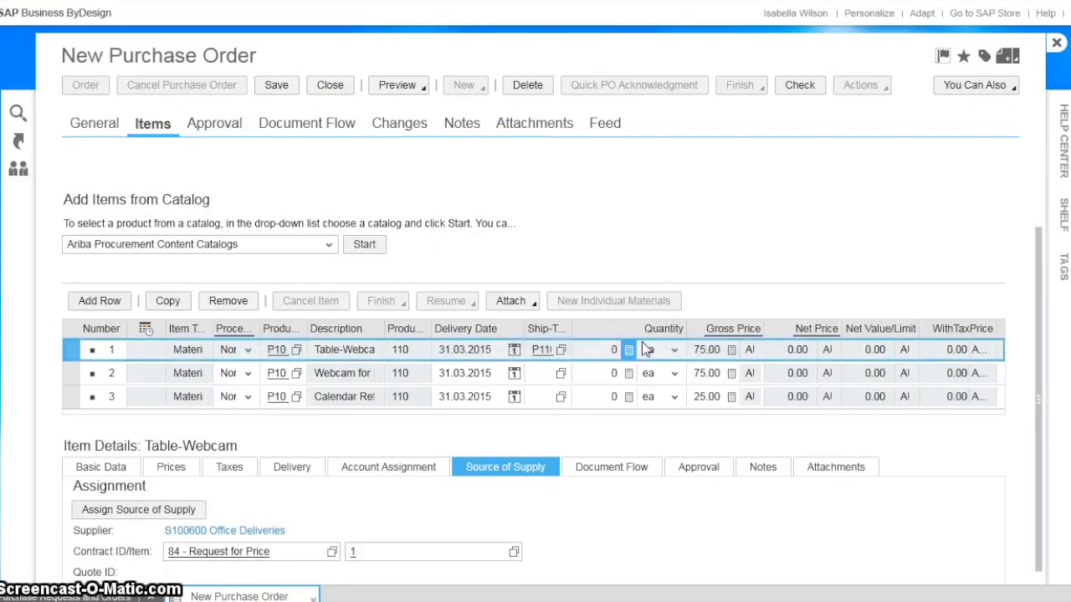
pyautogui.click(629, 350)
pyautogui.click(591, 468)
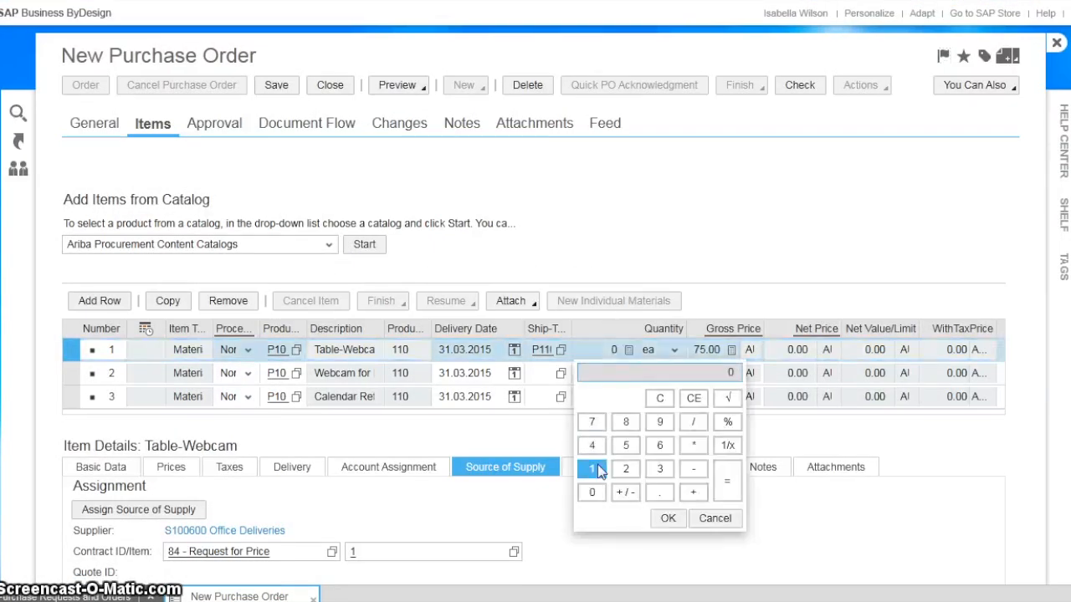
pyautogui.click(667, 518)
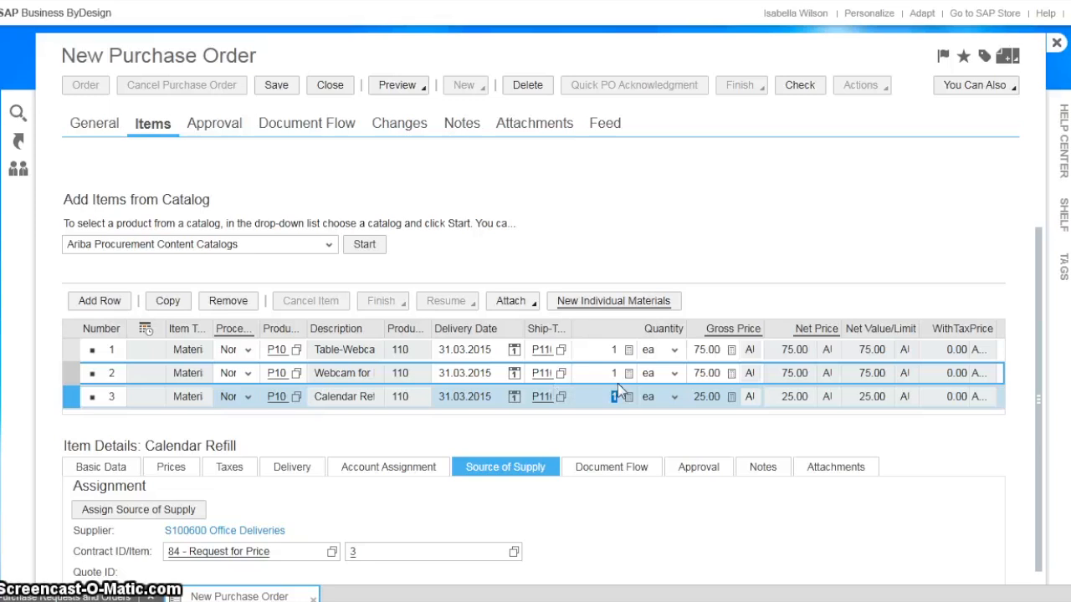
# Assign all three items to a cost center, using type CC - Cost Center, cost center A1110 - Finance and office G/L account A-7420.
pyautogui.click(404, 471)
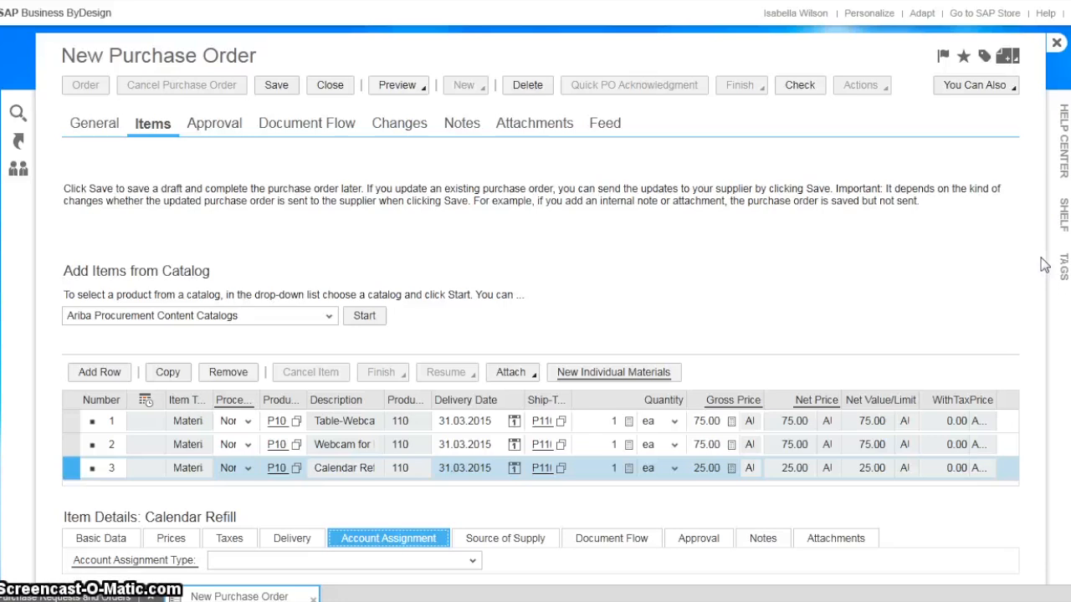
pyautogui.click(68, 421)
pyautogui.click(472, 560)
pyautogui.click(312, 426)
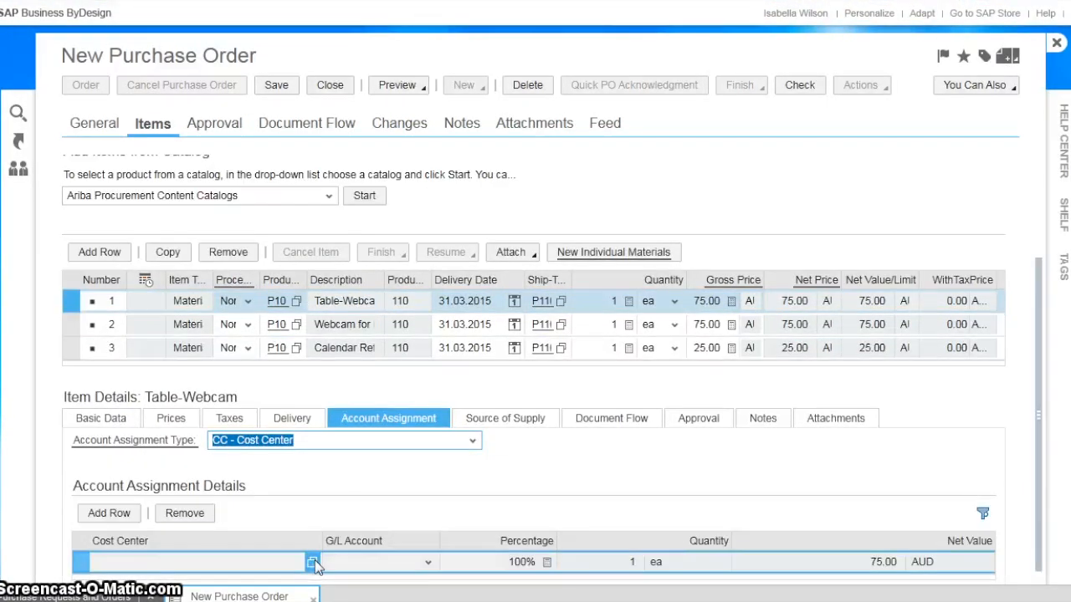
pyautogui.click(312, 562)
pyautogui.click(316, 264)
pyautogui.click(428, 563)
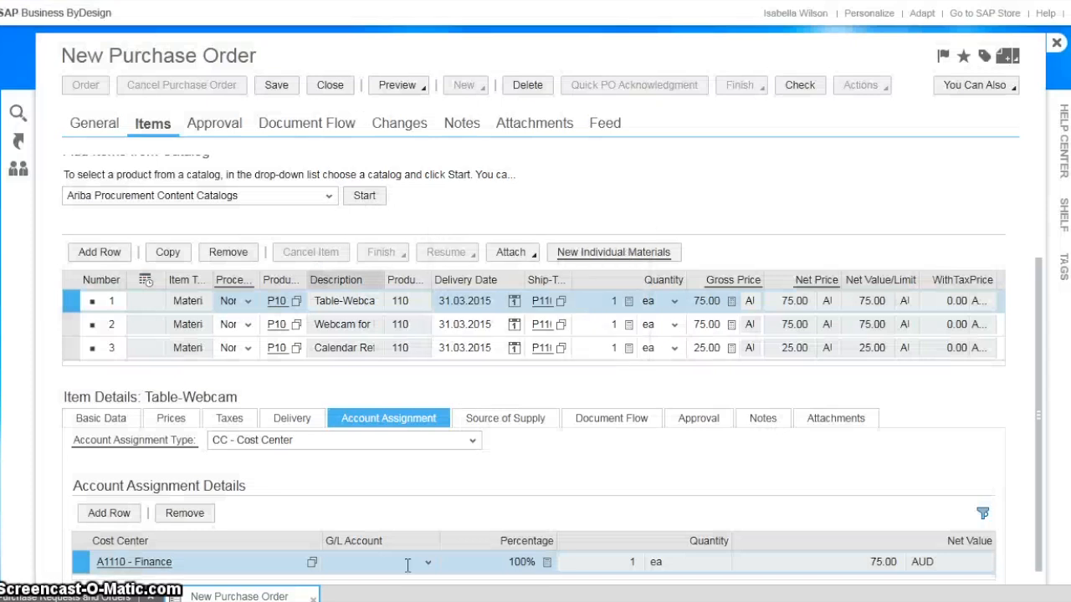
pyautogui.write('office')
pyautogui.click(416, 583)
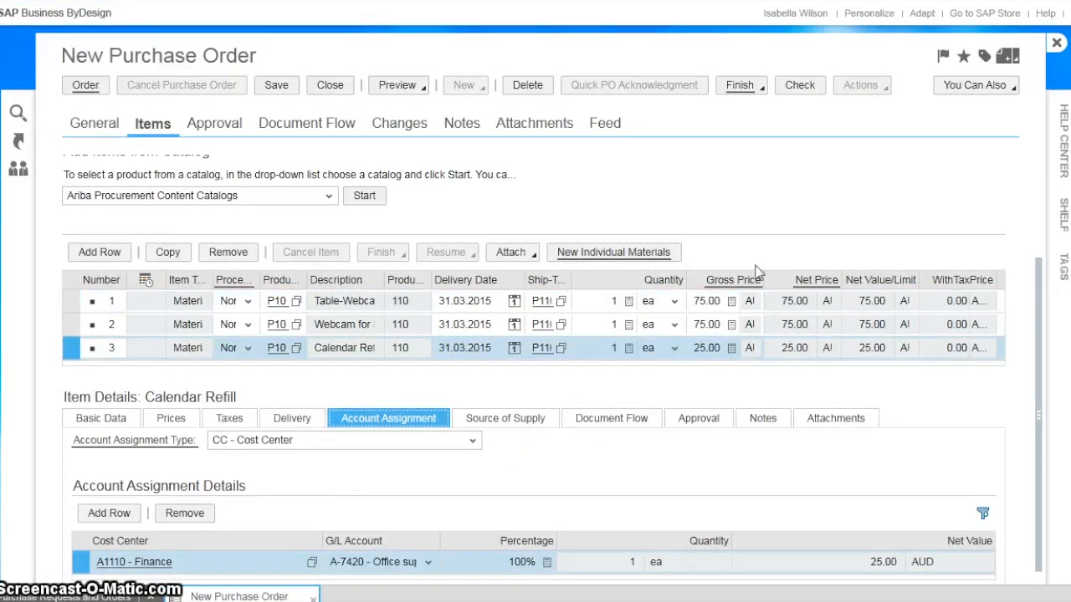
# Check the purchase order for errors and order it.
pyautogui.click(800, 87)
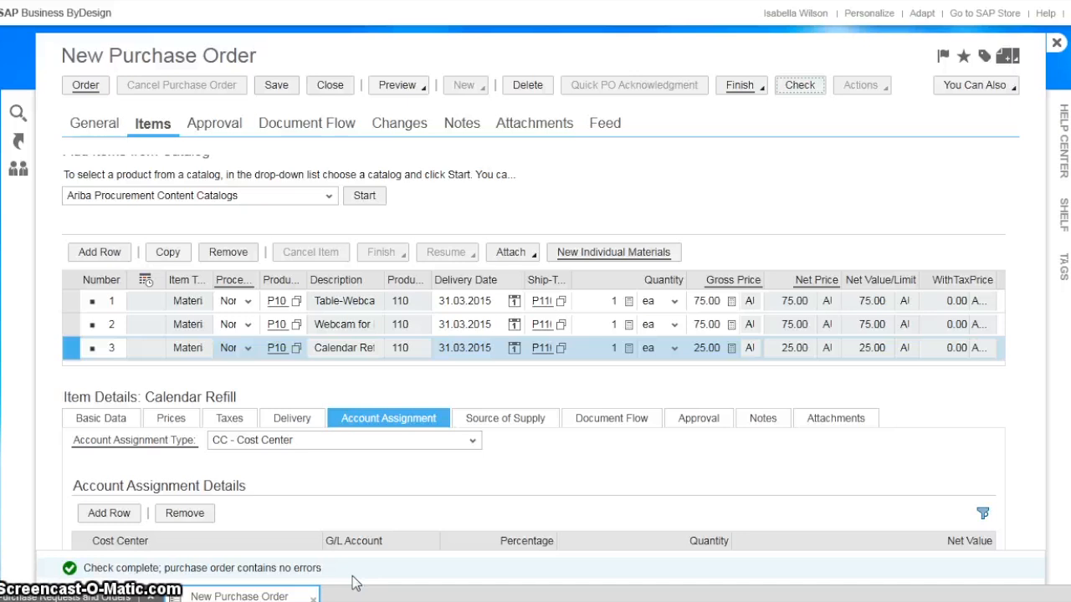
pyautogui.click(84, 87)
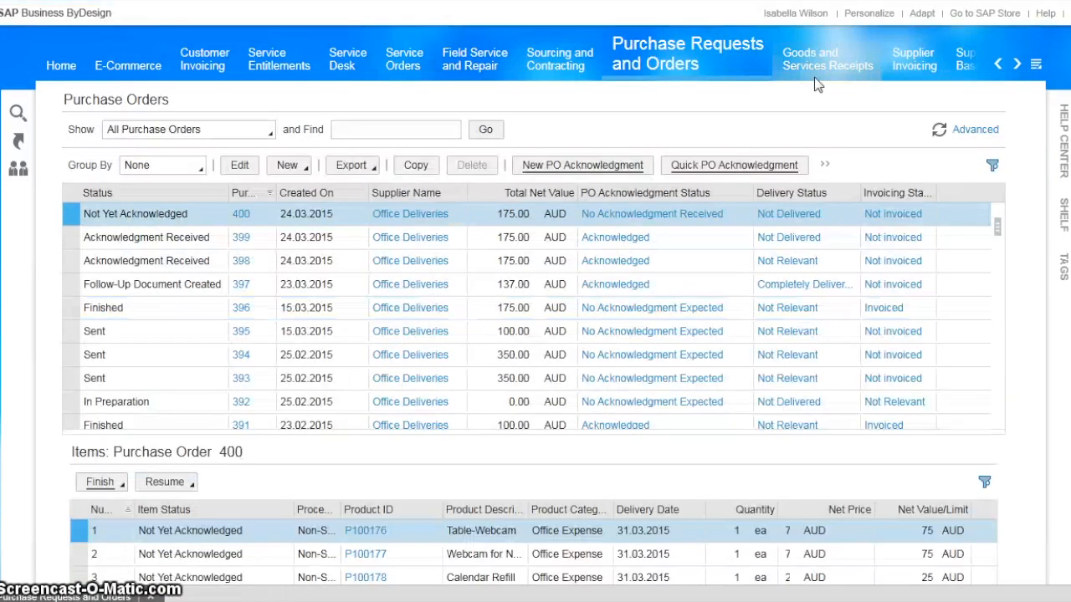
# Create a goods and services receipt for the Office Deliveries purchase order dated 24.03.2015 with all three items and post it.
pyautogui.moveTo(813, 76)
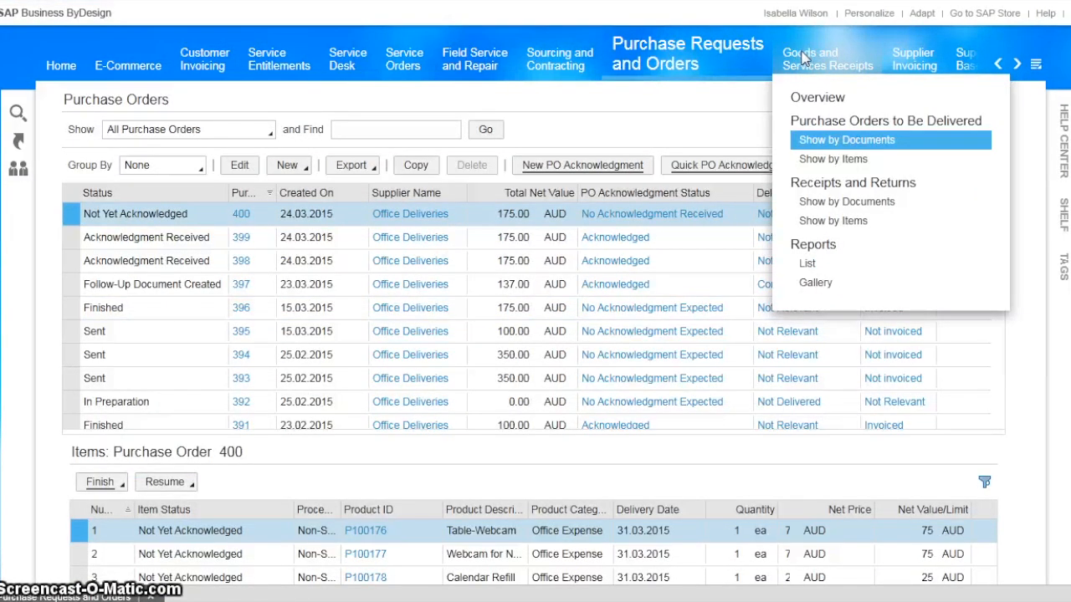
pyautogui.click(820, 122)
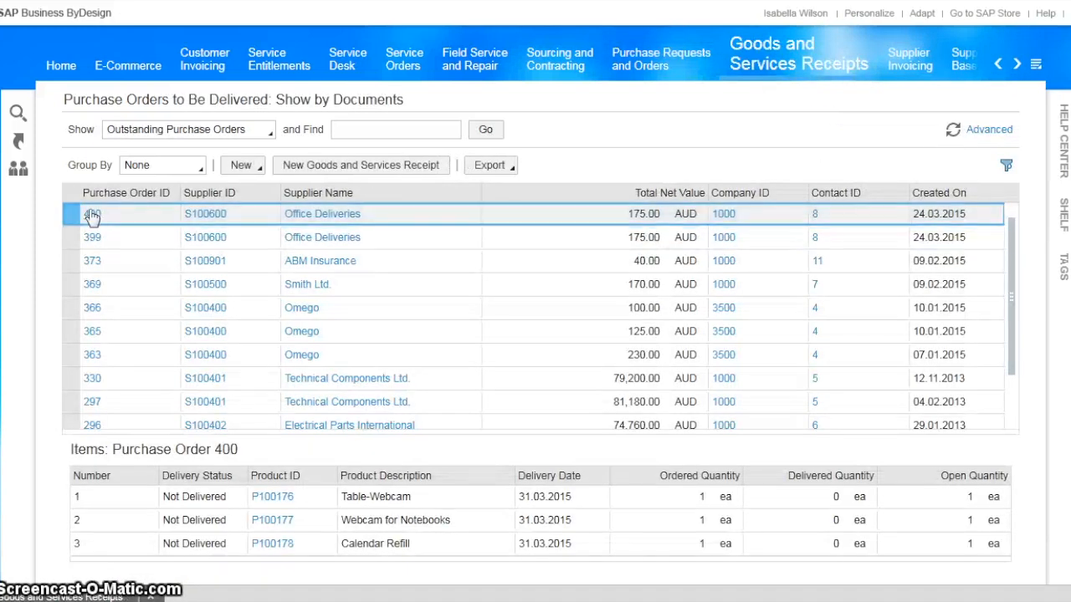
pyautogui.click(84, 216)
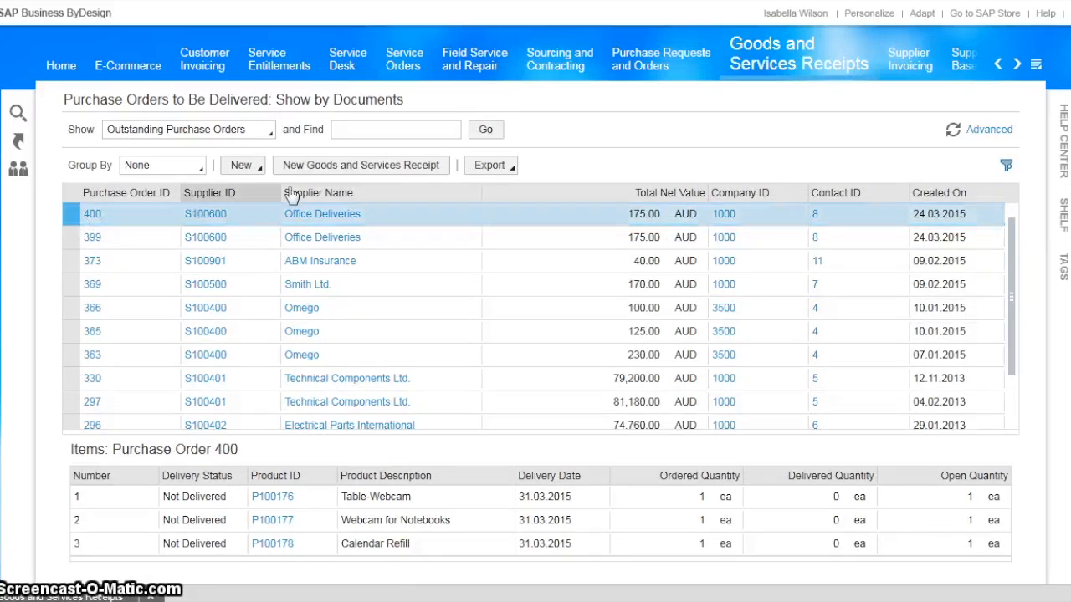
pyautogui.click(335, 171)
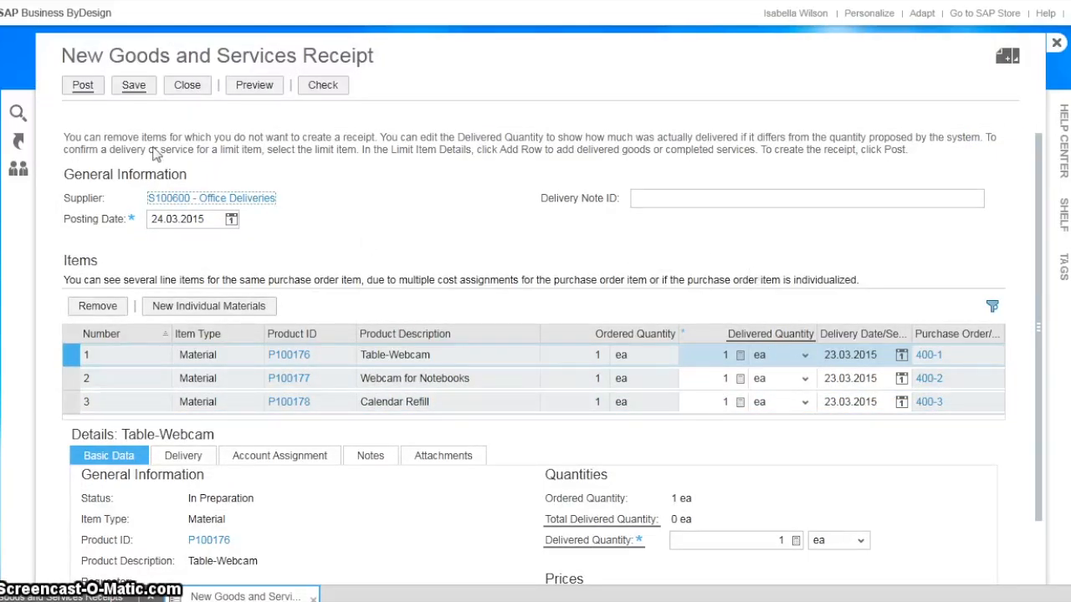
pyautogui.click(88, 92)
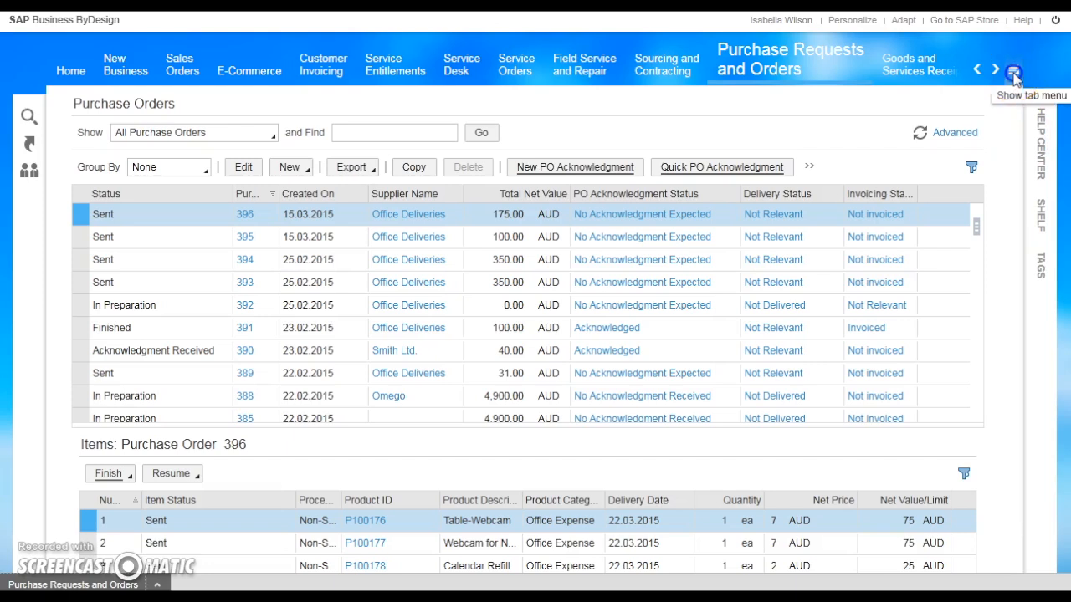
# Start a new supplier invoice from the 192.50 AUD Office Deliveries order dated 15.03.2015 in the orders to be invoiced.
pyautogui.click(1013, 71)
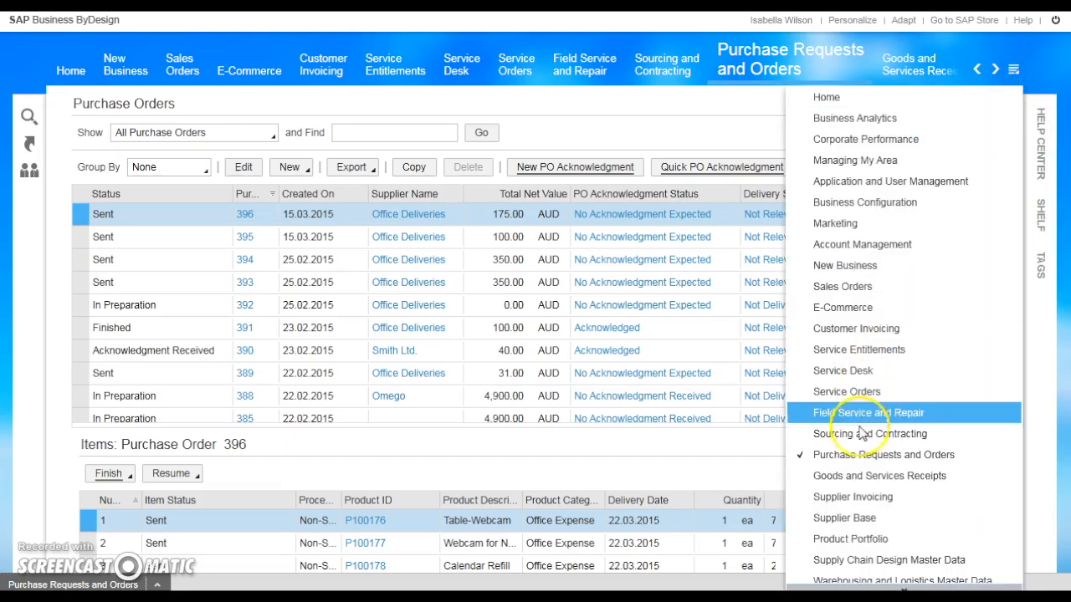
pyautogui.click(841, 497)
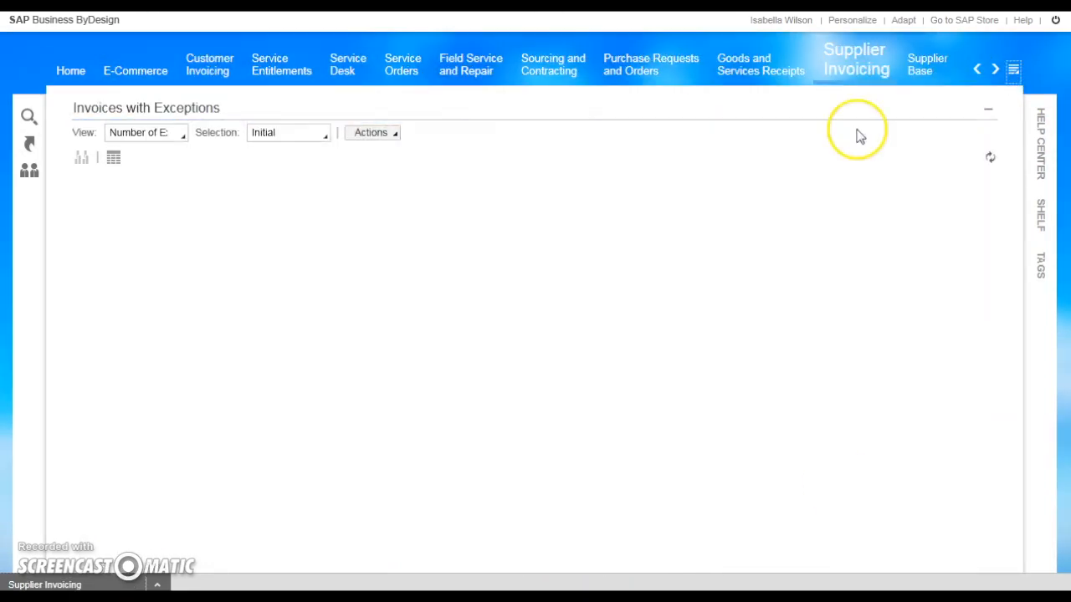
pyautogui.moveTo(853, 67)
pyautogui.click(703, 169)
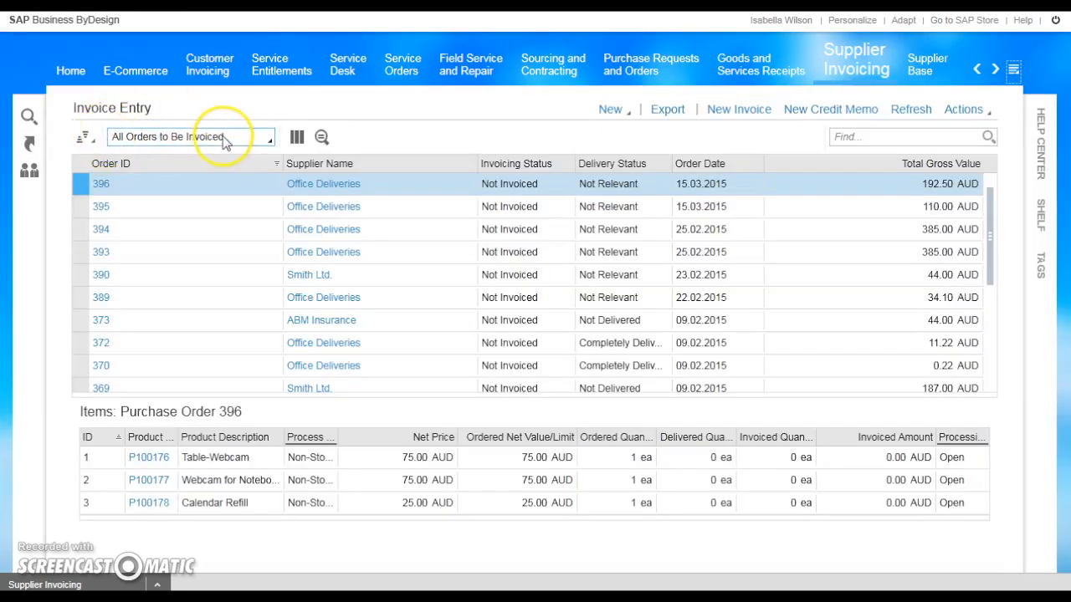
pyautogui.click(103, 189)
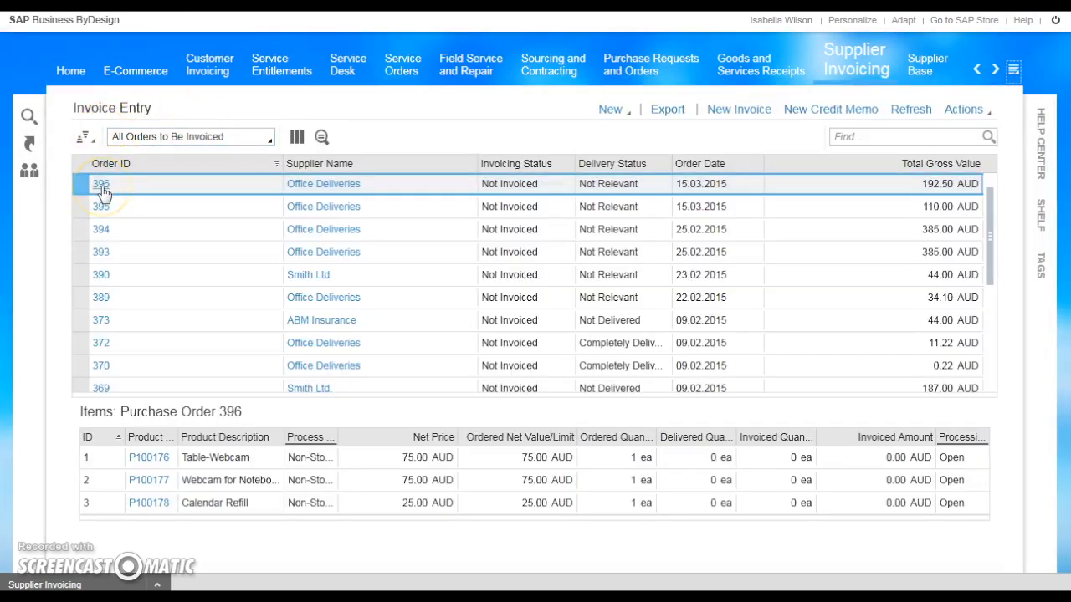
pyautogui.click(80, 184)
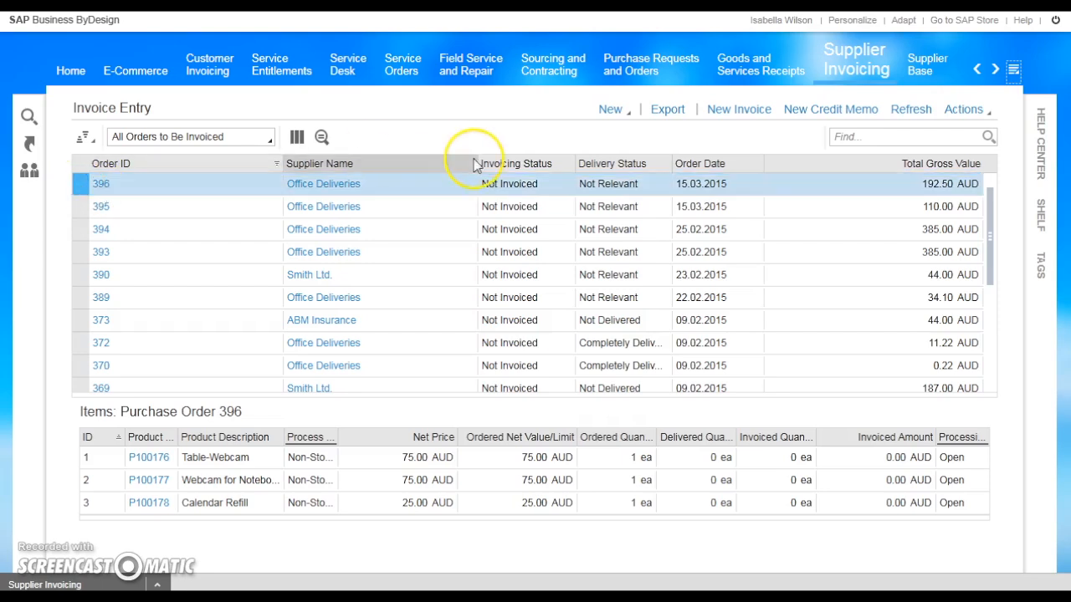
pyautogui.click(729, 117)
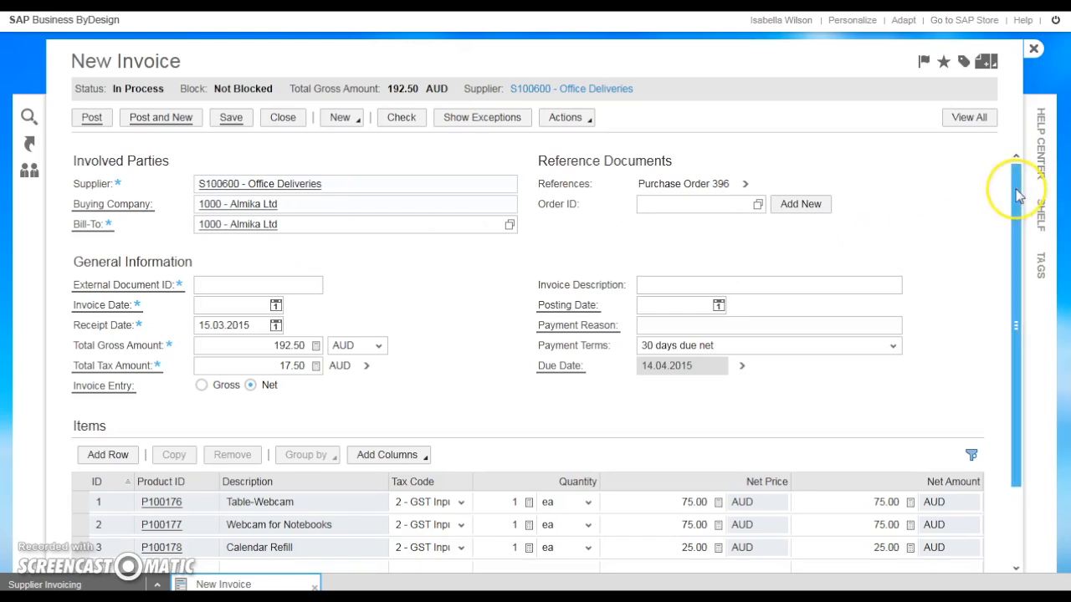
# Enter external document ID SIV_15032015 and set the invoice date to 15.03.2015.
pyautogui.scroll(-1, 1015, 210)
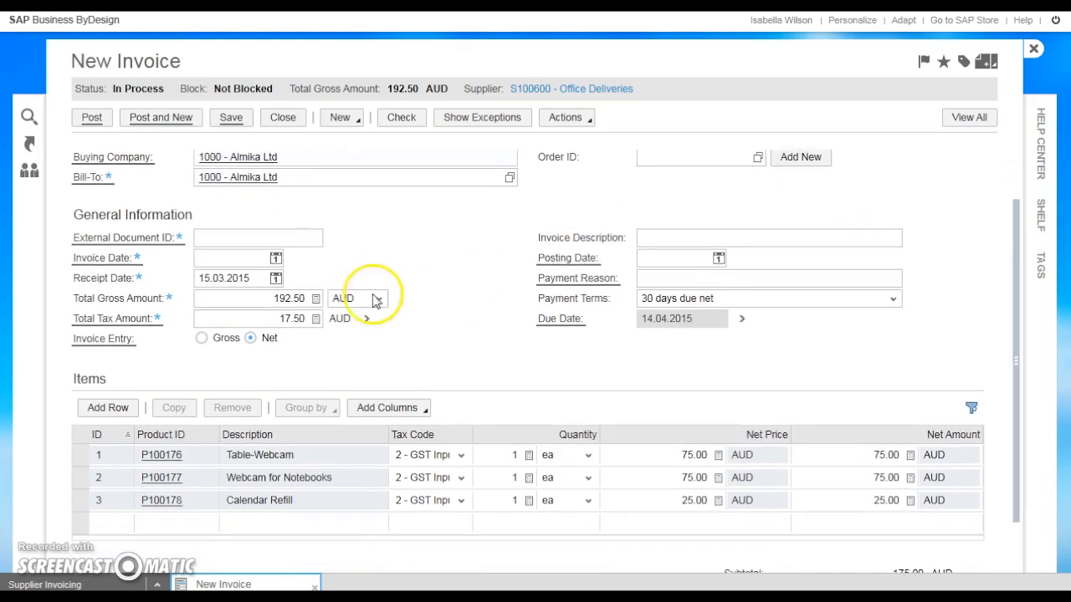
pyautogui.click(223, 236)
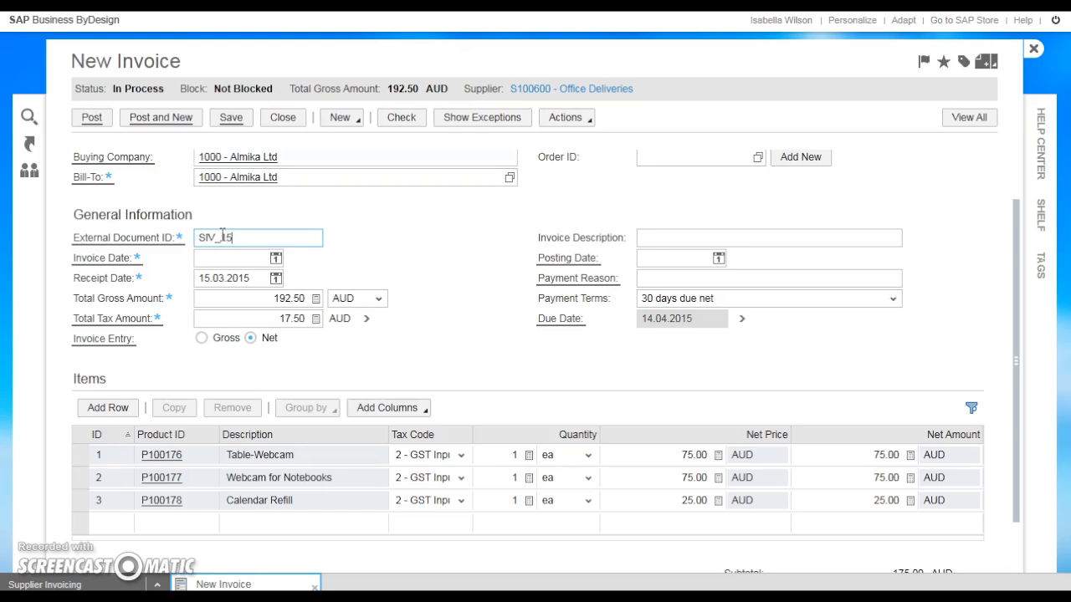
pyautogui.click(276, 259)
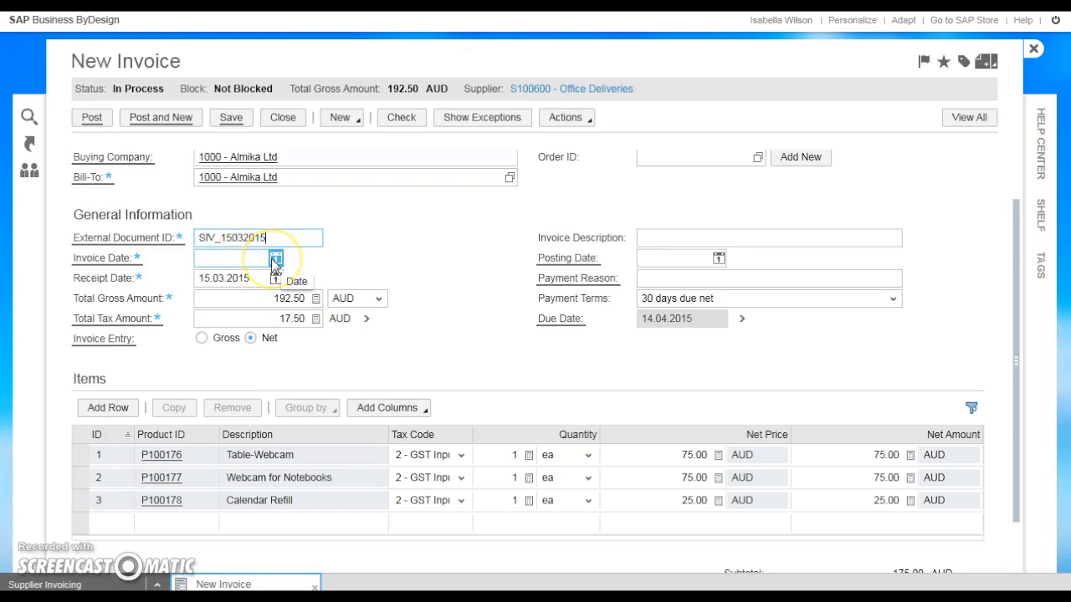
pyautogui.click(275, 259)
pyautogui.click(346, 361)
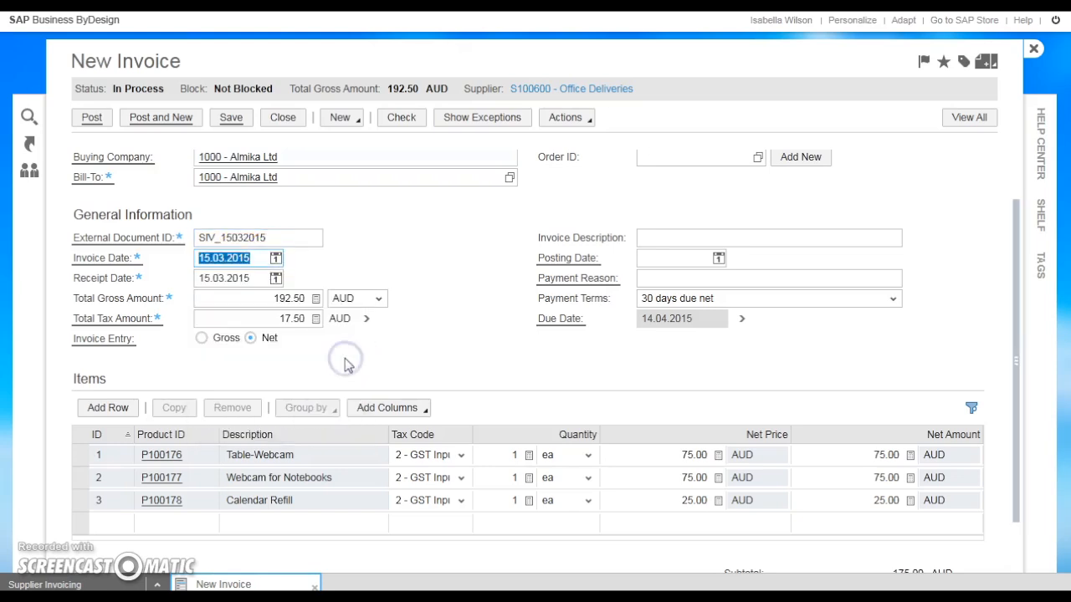
# Check the supplier invoice for consistency and post it.
pyautogui.scroll(-1, 186, 191)
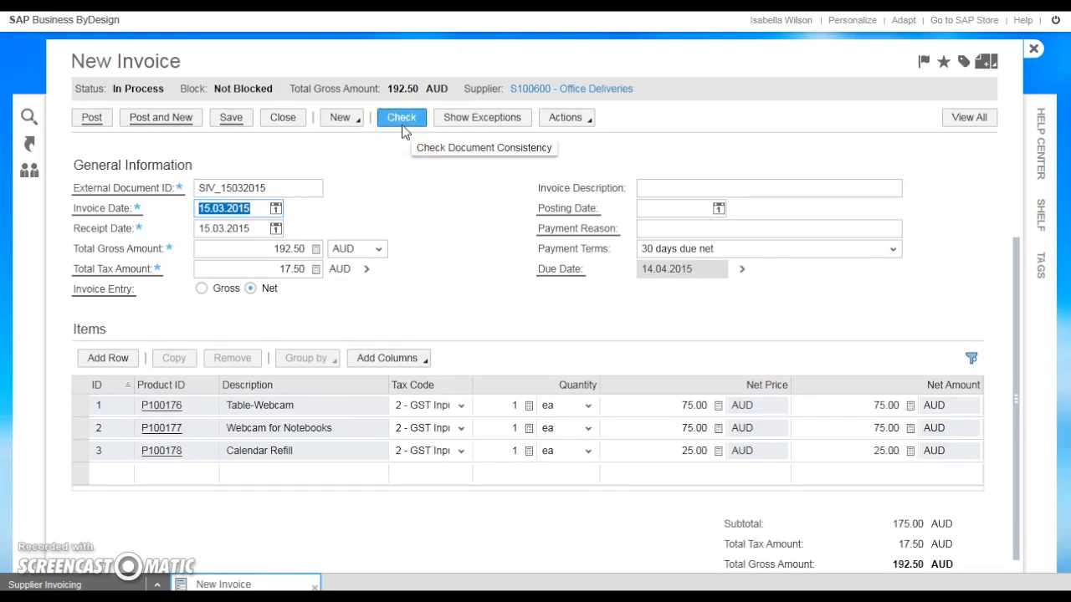
pyautogui.click(402, 128)
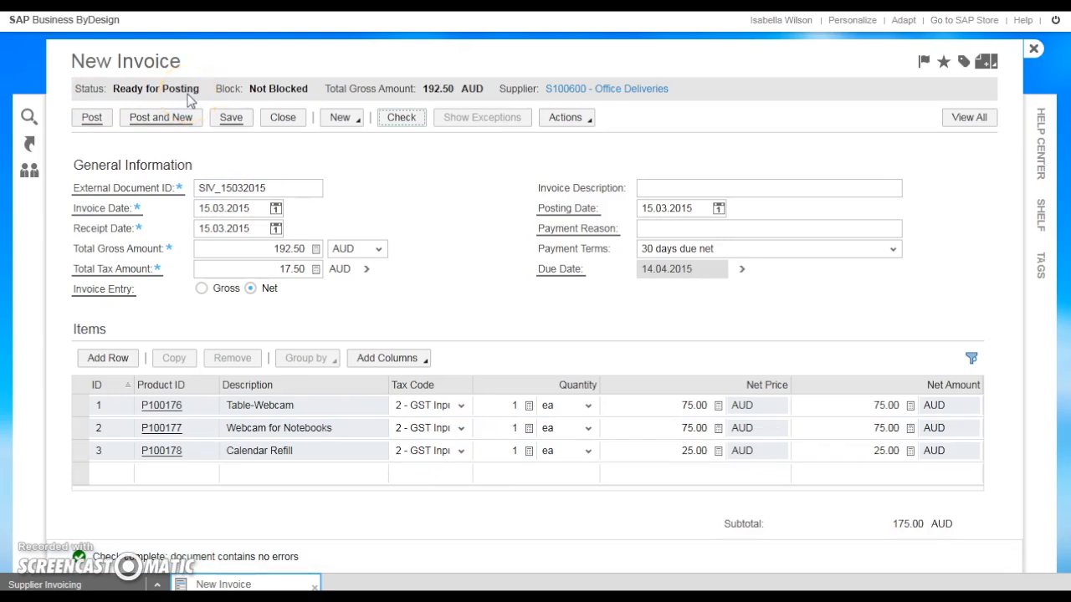
pyautogui.click(93, 118)
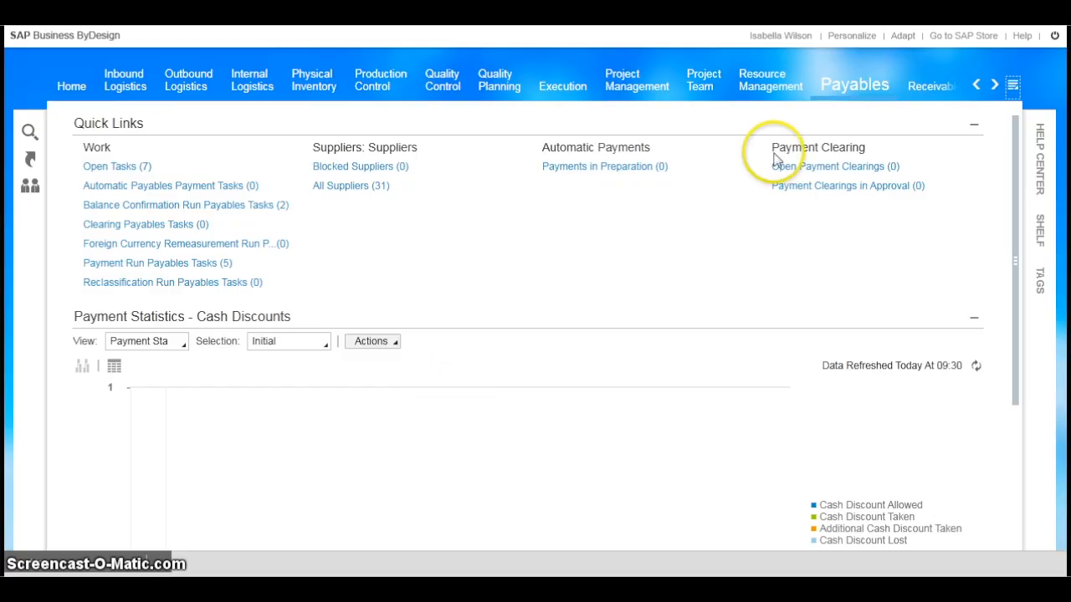
# Find the Office Deliveries supplier account in Payables by its account ID and open its account monitor.
pyautogui.moveTo(866, 86)
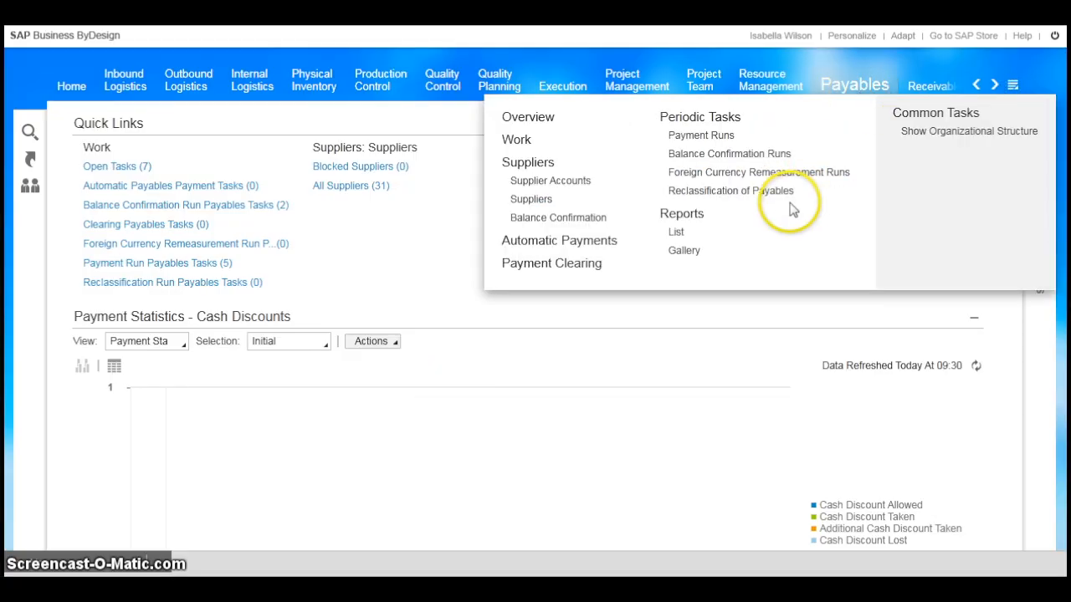
pyautogui.click(579, 183)
pyautogui.click(275, 168)
pyautogui.click(167, 278)
pyautogui.click(482, 165)
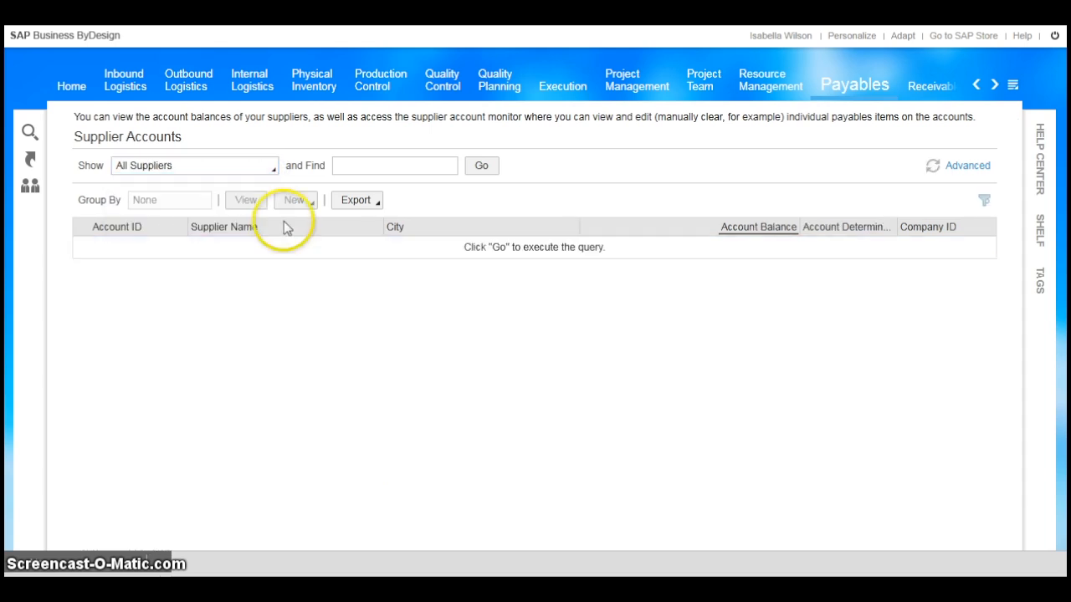
pyautogui.click(358, 167)
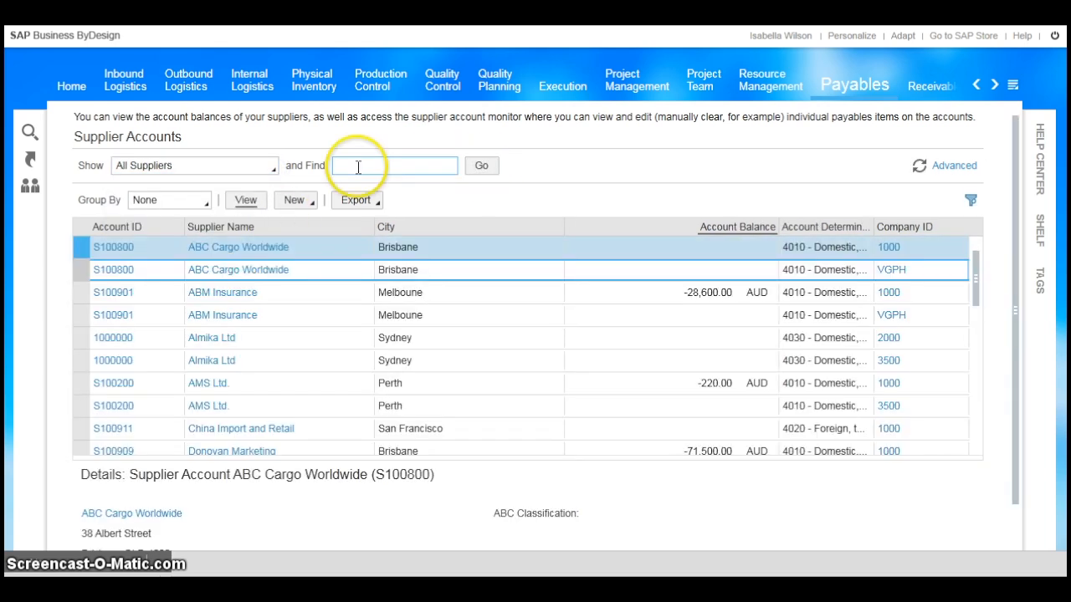
pyautogui.write('S100600')
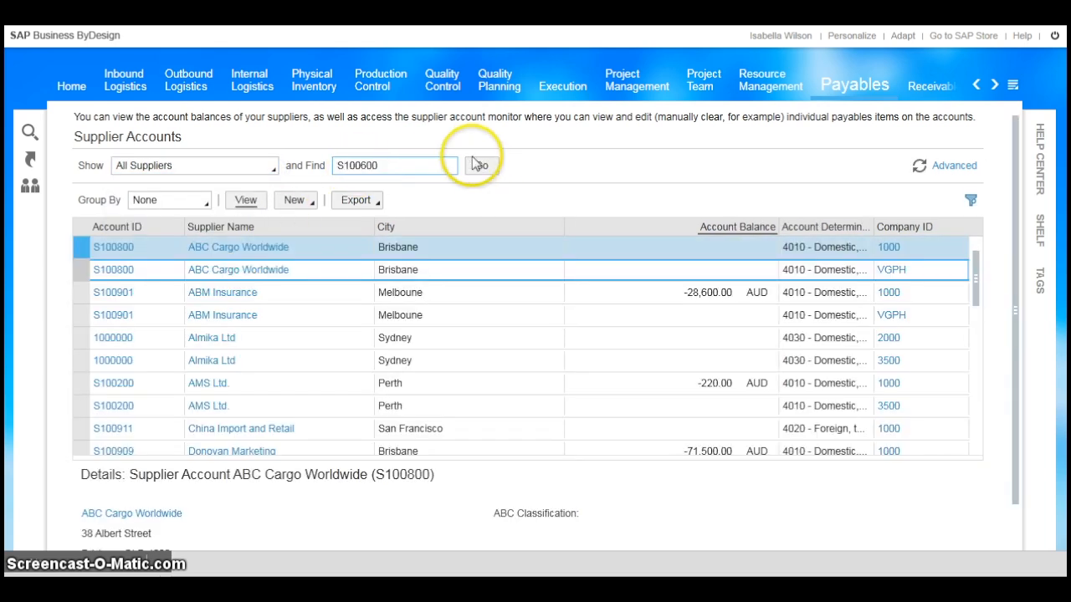
pyautogui.click(481, 165)
pyautogui.click(245, 208)
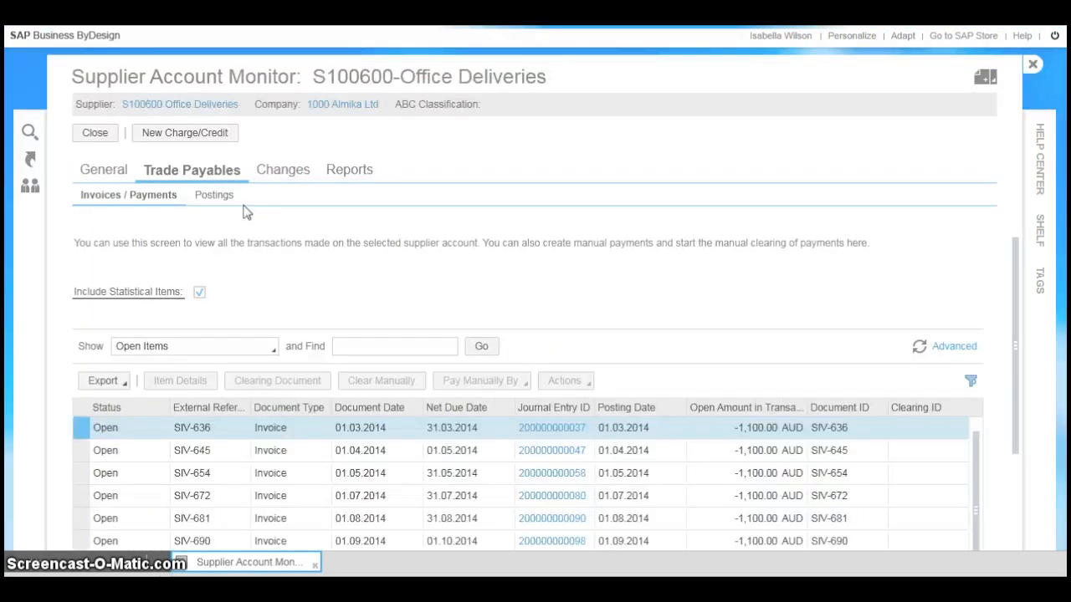
# Pay open invoice SIV-636 manually with an outgoing check, enter the check number, review the matched open items and post the check.
pyautogui.click(81, 428)
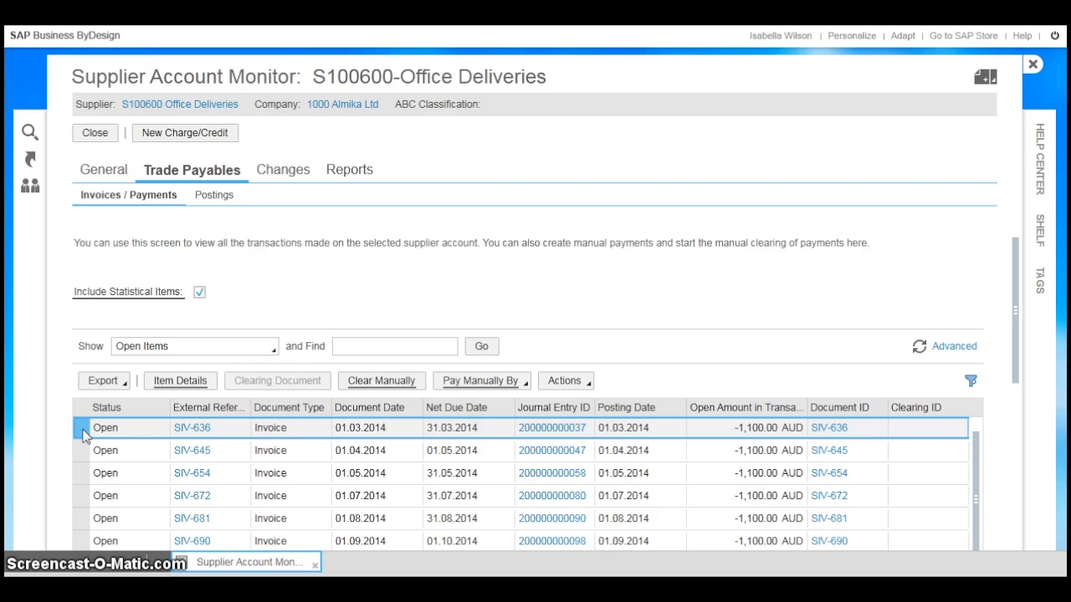
pyautogui.click(508, 382)
pyautogui.click(507, 402)
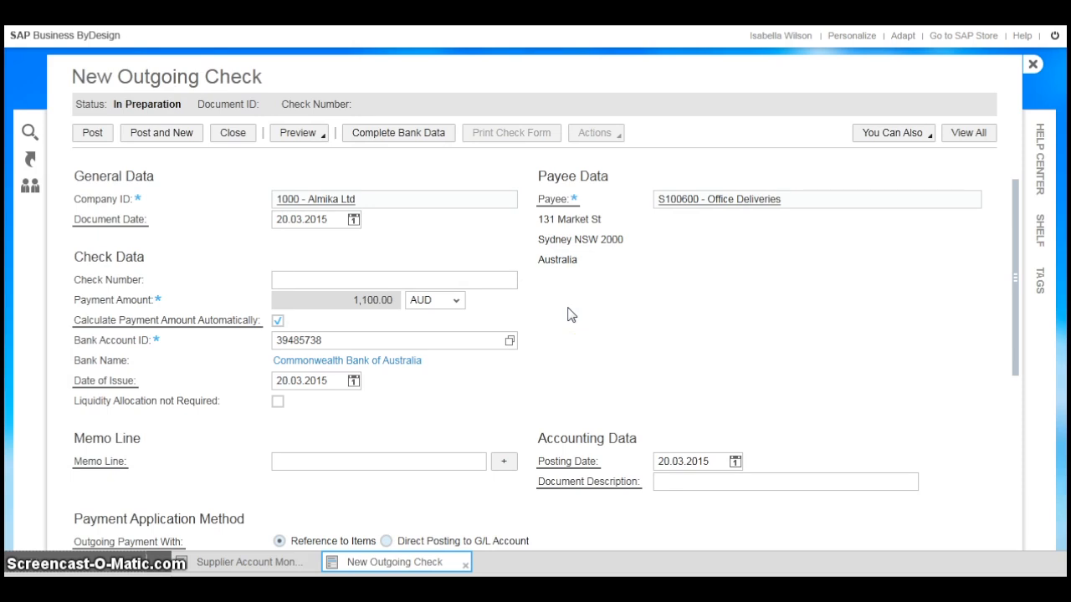
pyautogui.click(423, 278)
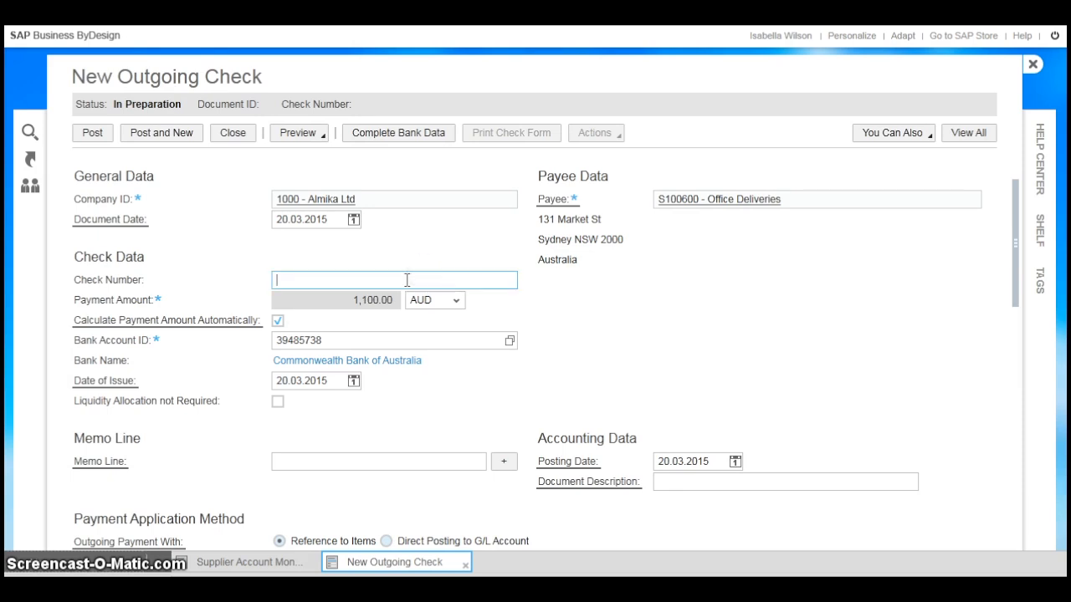
pyautogui.moveTo(1014, 219); pyautogui.dragTo(889, 329)
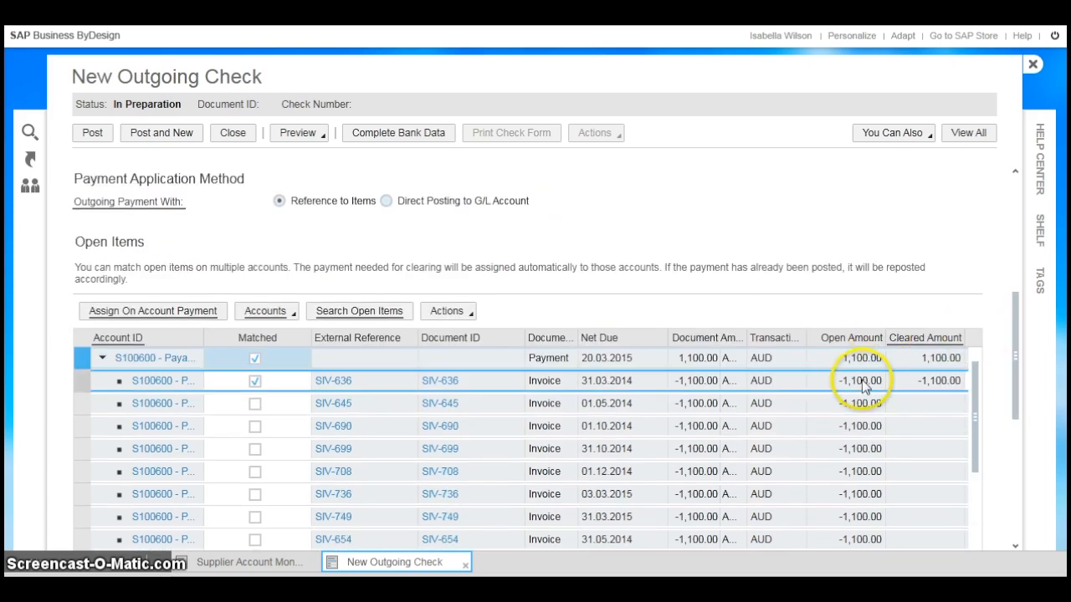
pyautogui.moveTo(1013, 358); pyautogui.dragTo(1021, 192)
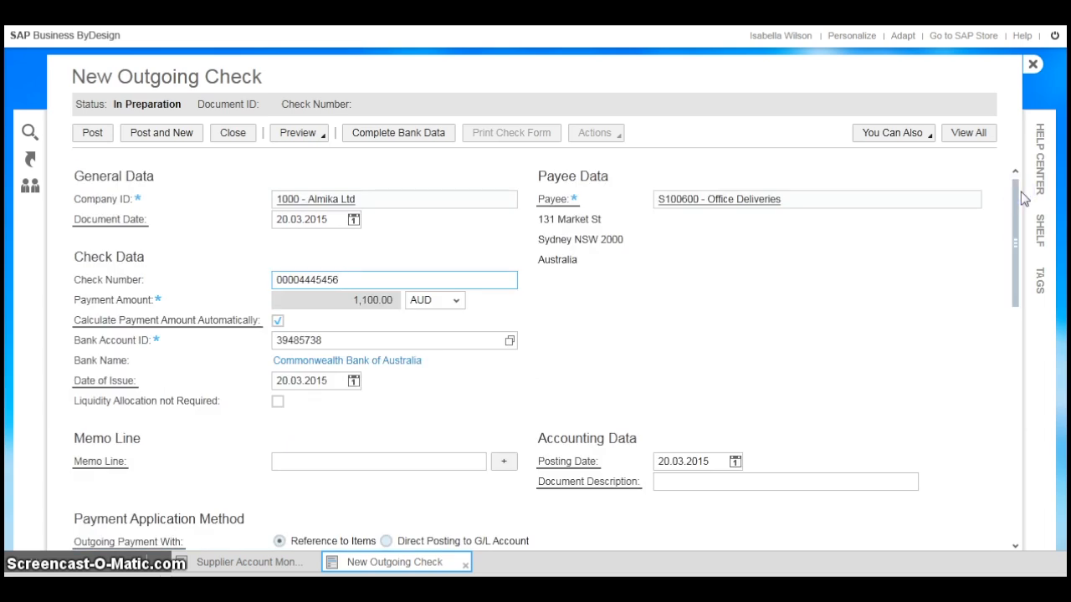
pyautogui.click(90, 135)
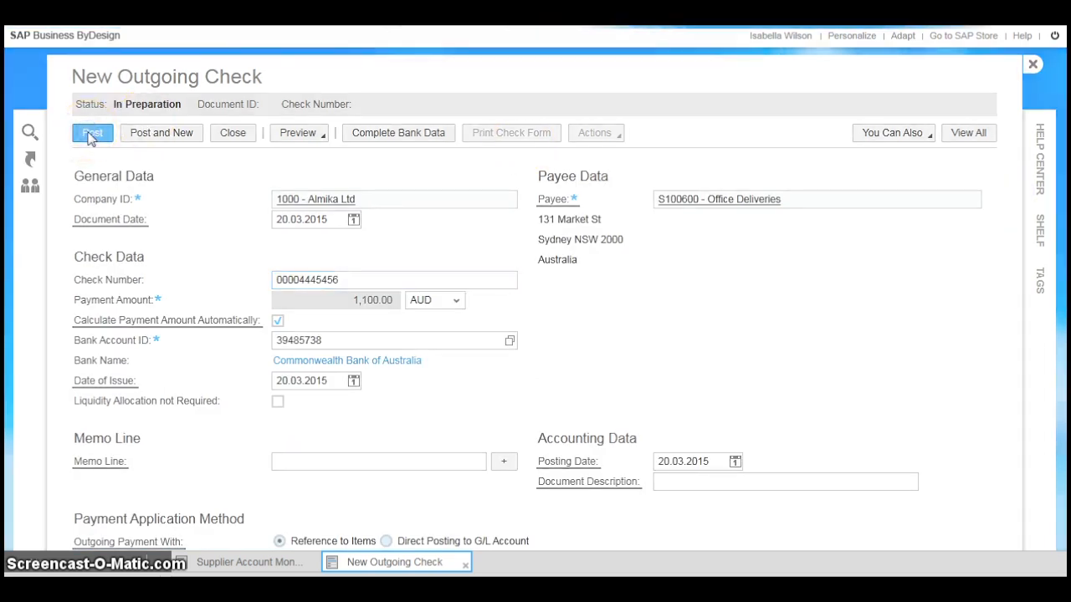